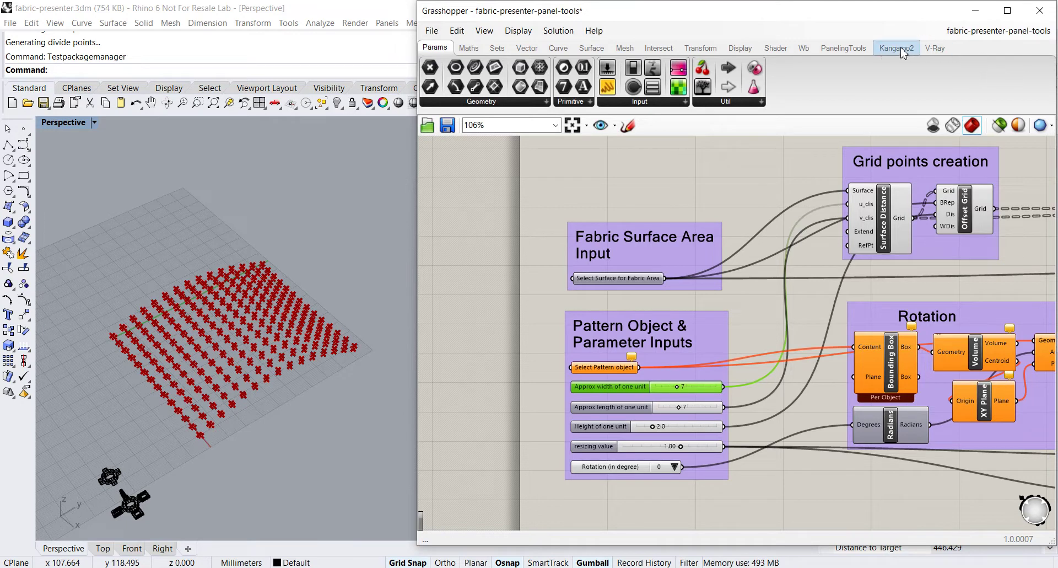
# - Show the PanelingTools components in Grasshopper, and open Rhino's package manager with the Testpackagemanager command
pyautogui.click(862, 49)
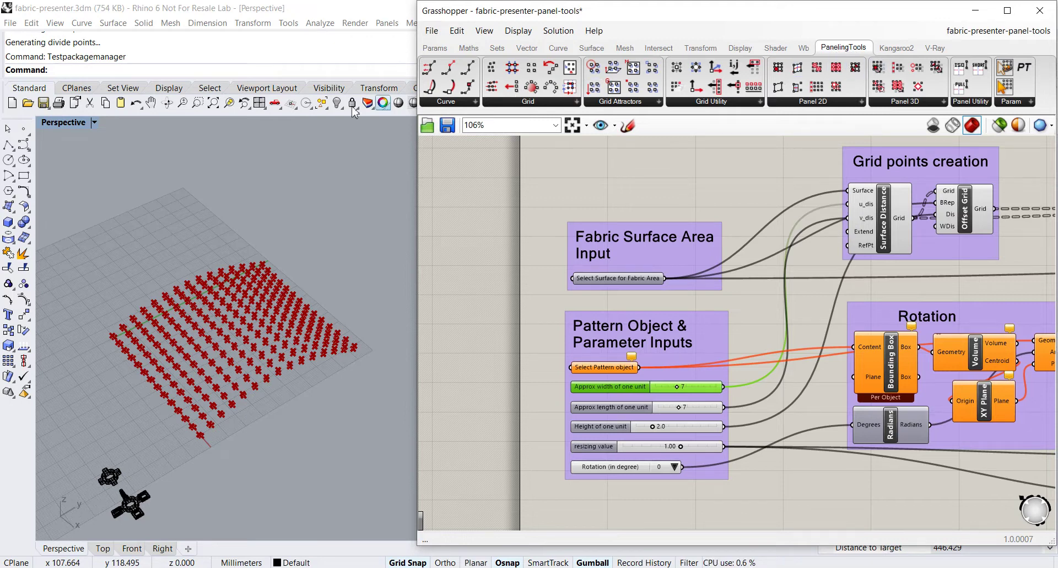
pyautogui.click(153, 74)
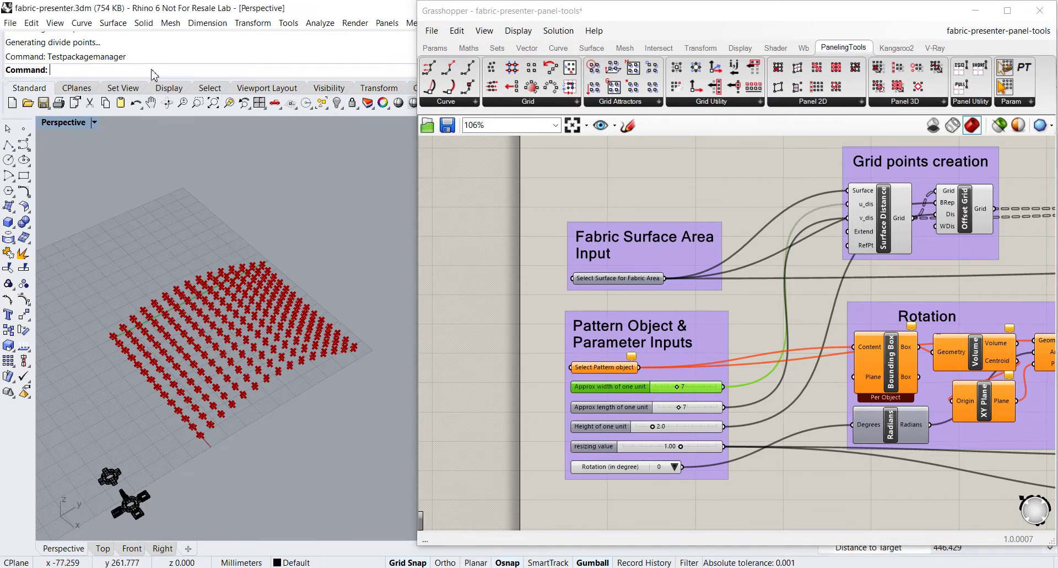
pyautogui.write('Testpackagemannager')
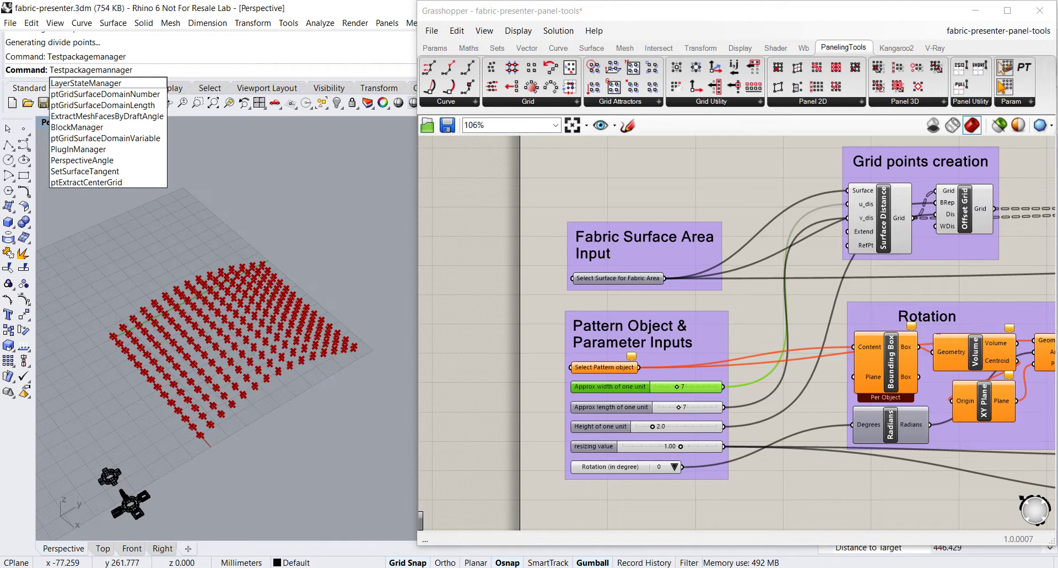
pyautogui.press('BackSpace')
pyautogui.press('BackSpace')
pyautogui.press('BackSpace')
pyautogui.press('BackSpace')
pyautogui.press('BackSpace')
pyautogui.write('ager')
pyautogui.press('Return')
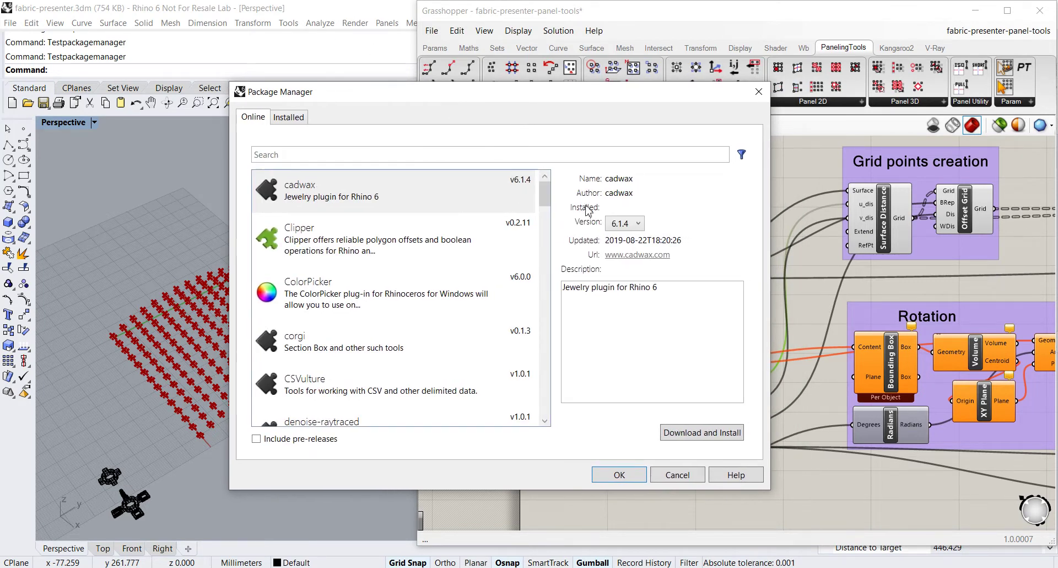
# - Find the PanelingTools package in the online list, view its details and leave the package manager without installing anything
pyautogui.moveTo(548, 190); pyautogui.dragTo(535, 324)
pyautogui.click(371, 347)
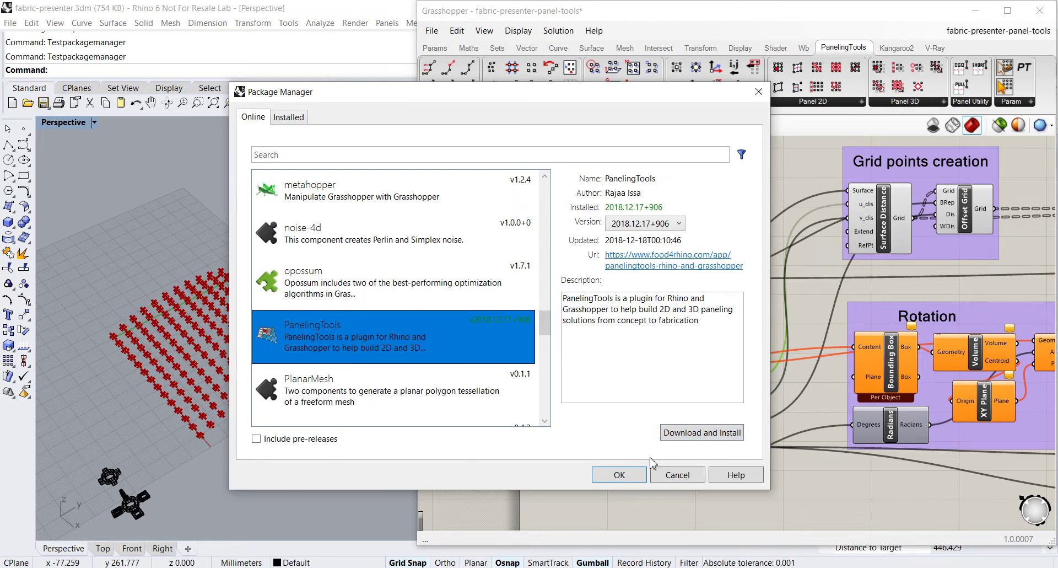
pyautogui.click(682, 476)
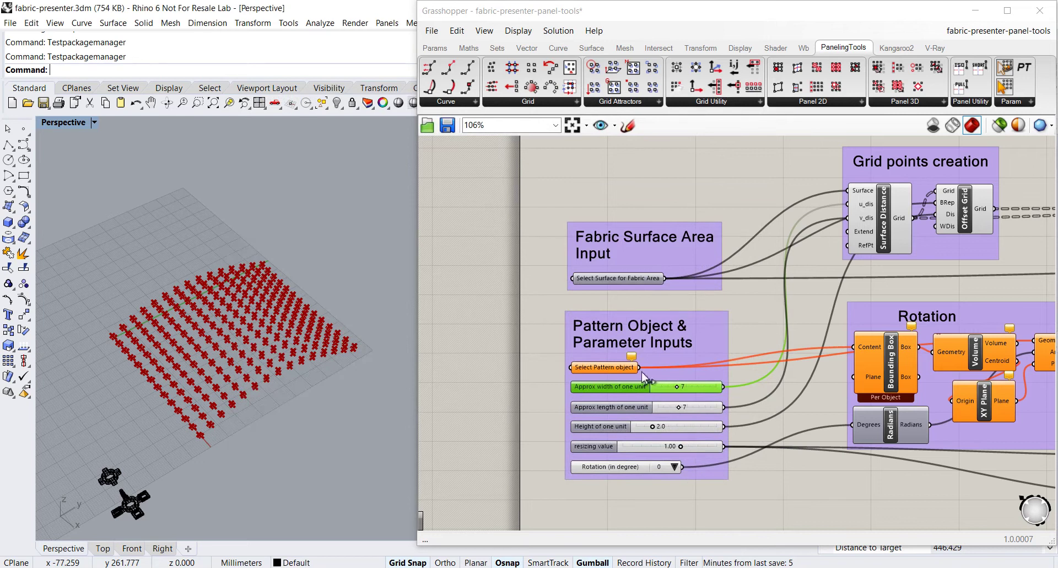
# - Examine the Fabric Surface Area Input group and the options of its Select Surface for Fabric Area parameter
pyautogui.scroll(2, 502, 325)
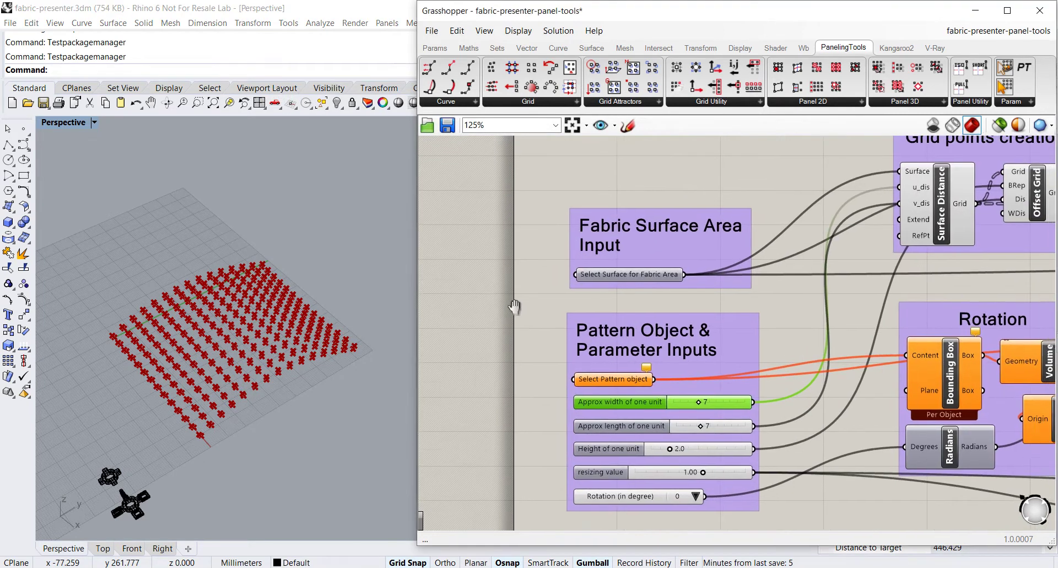
pyautogui.scroll(-2, 489, 330)
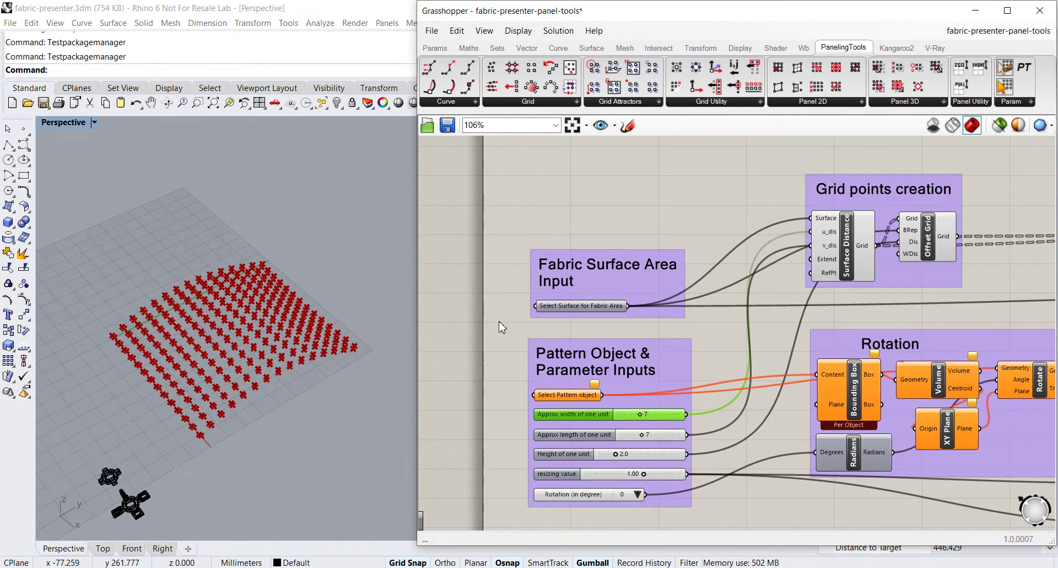
pyautogui.moveTo(510, 316); pyautogui.dragTo(512, 311, button='right')
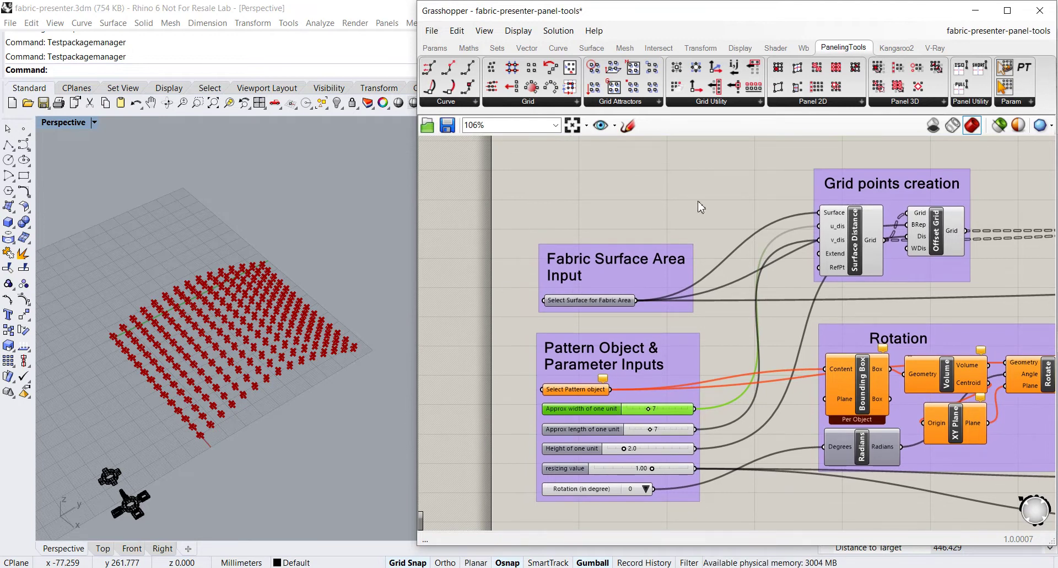
pyautogui.scroll(2, 695, 259)
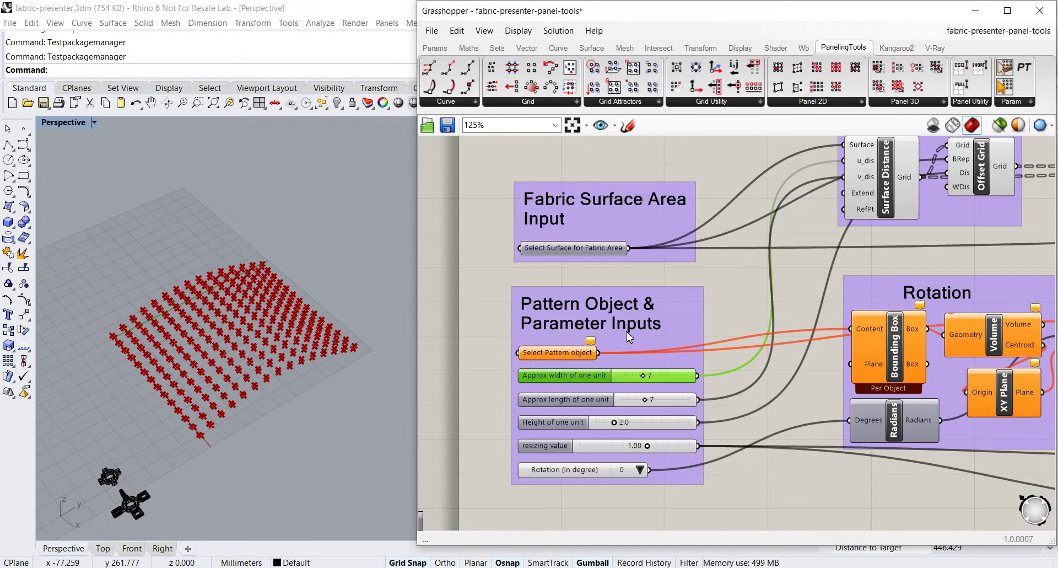
pyautogui.moveTo(656, 292); pyautogui.dragTo(653, 316, button='right')
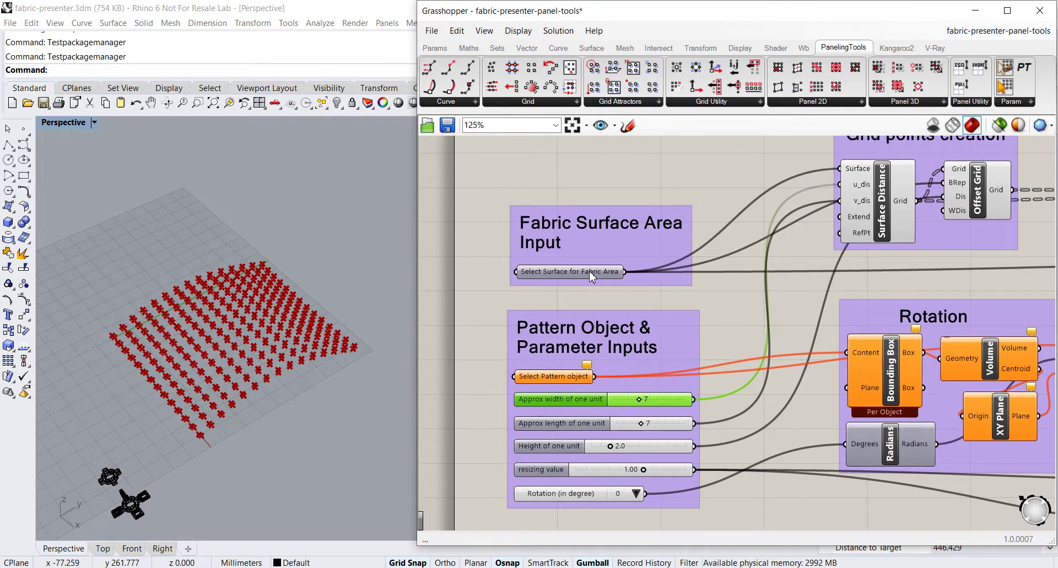
pyautogui.scroll(4, 593, 273)
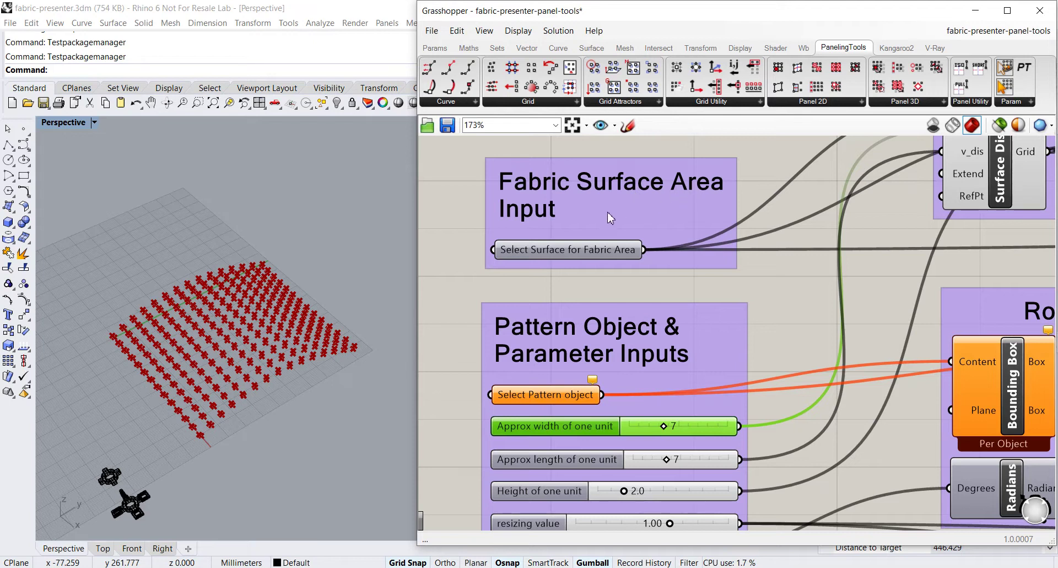
pyautogui.click(571, 251)
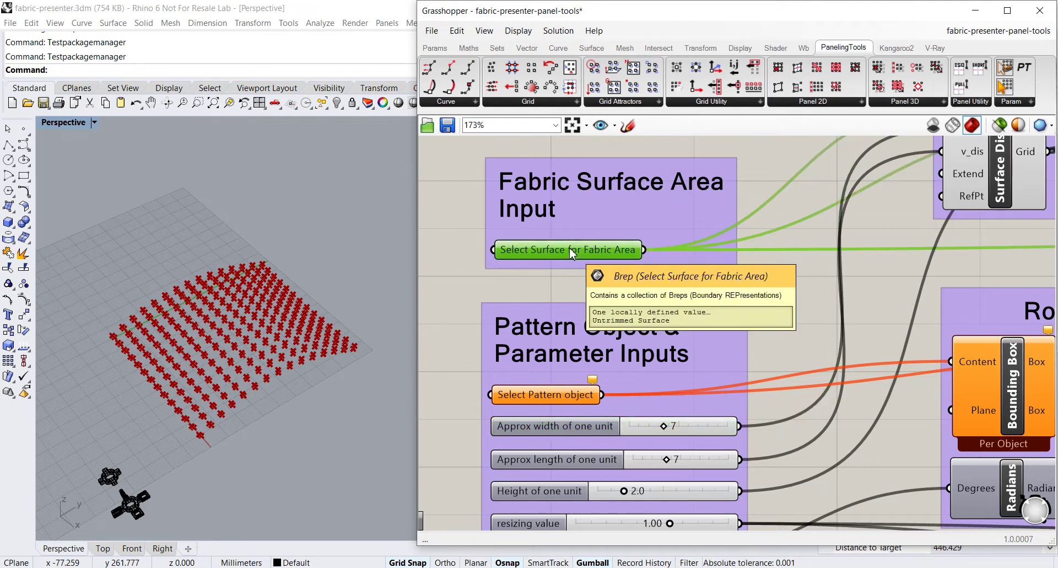
pyautogui.rightClick(571, 251)
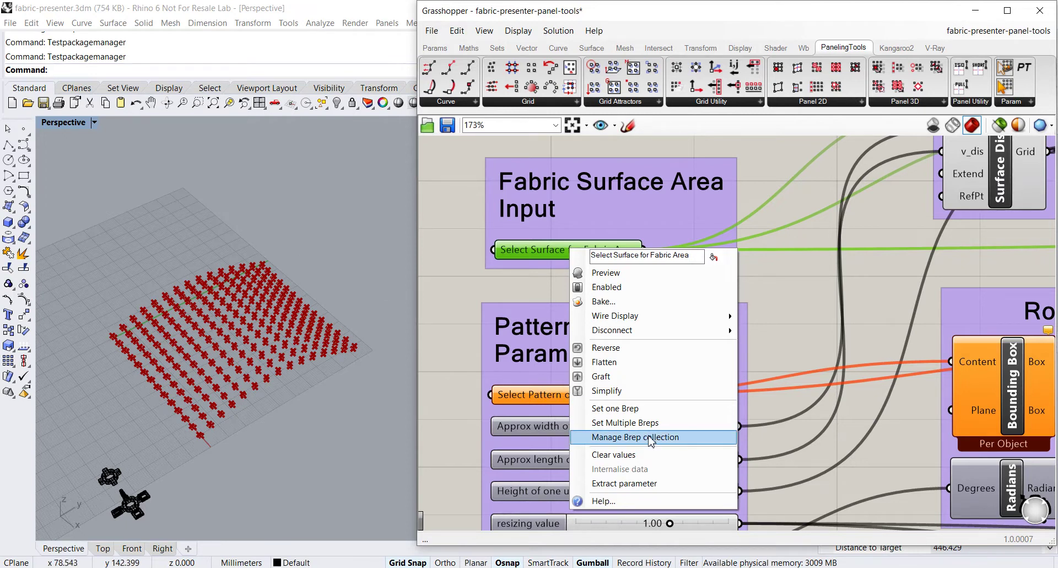
pyautogui.click(777, 280)
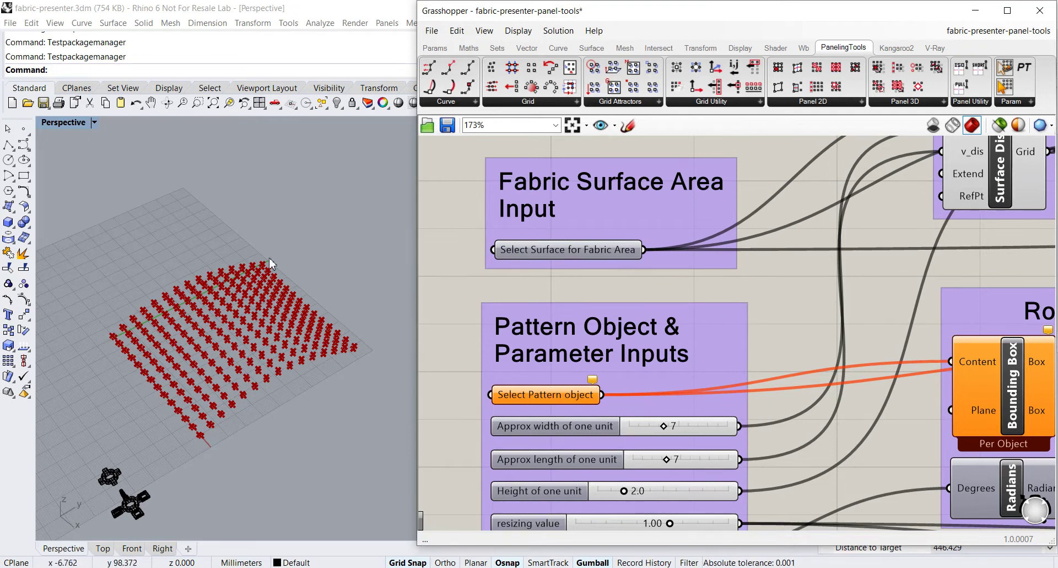
# - View the grid points in the Perspective viewport, and review the surface parameter's Brep assignment and clearing options without changing them
pyautogui.moveTo(261, 463); pyautogui.dragTo(110, 510, button='right')
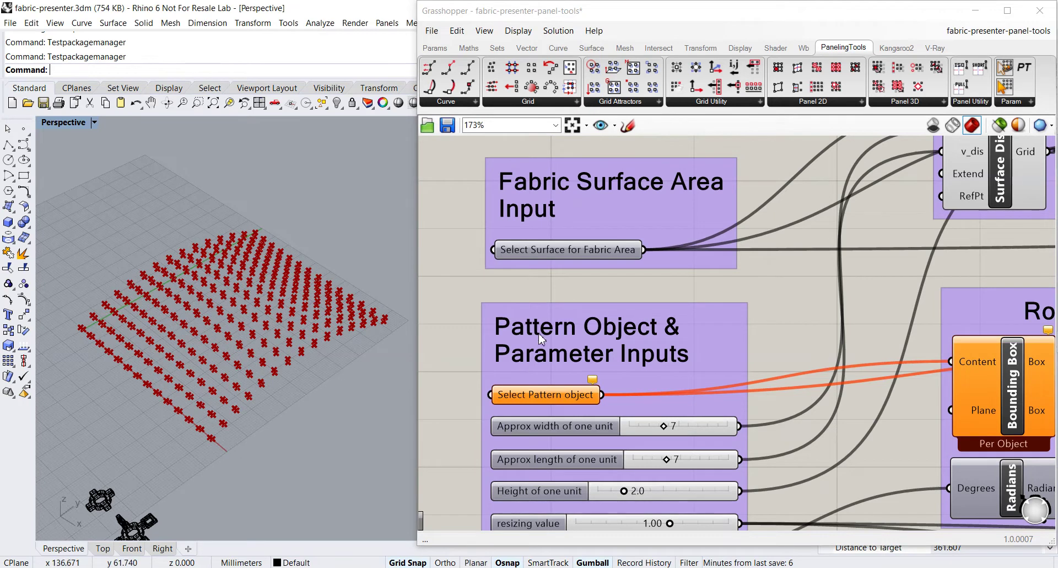
pyautogui.scroll(-1, 543, 338)
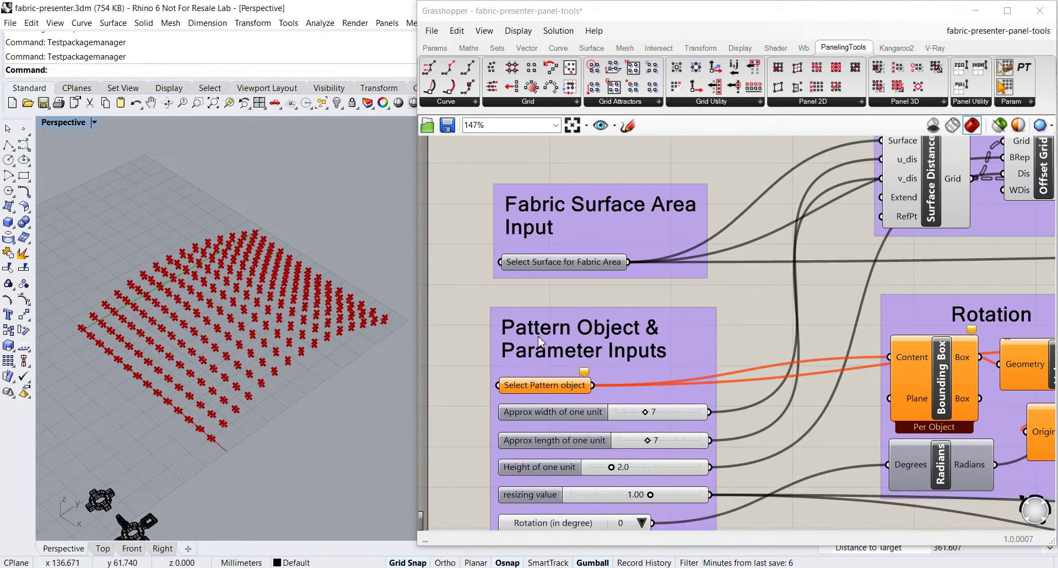
pyautogui.rightClick(569, 264)
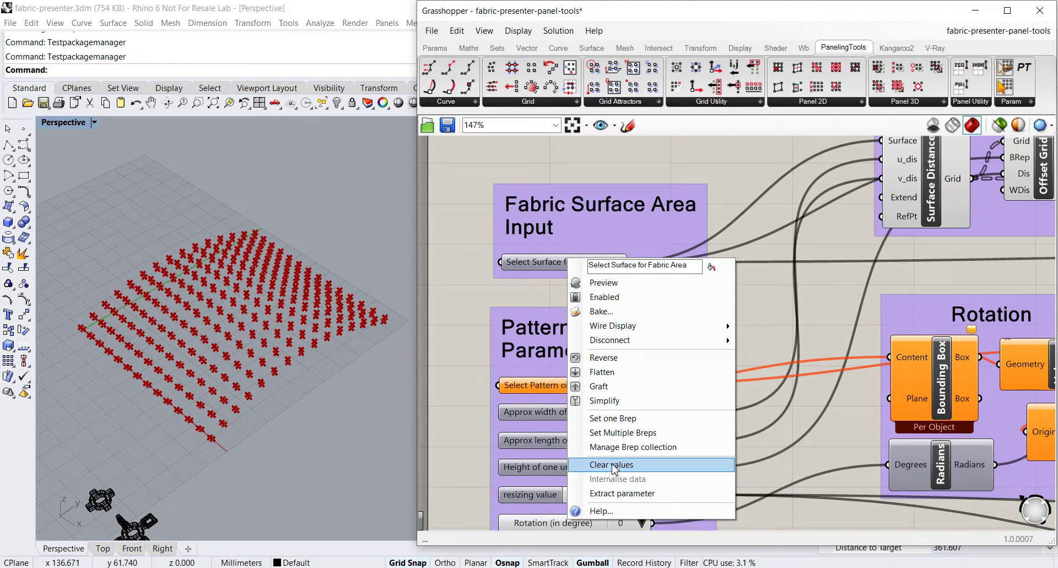
pyautogui.click(525, 294)
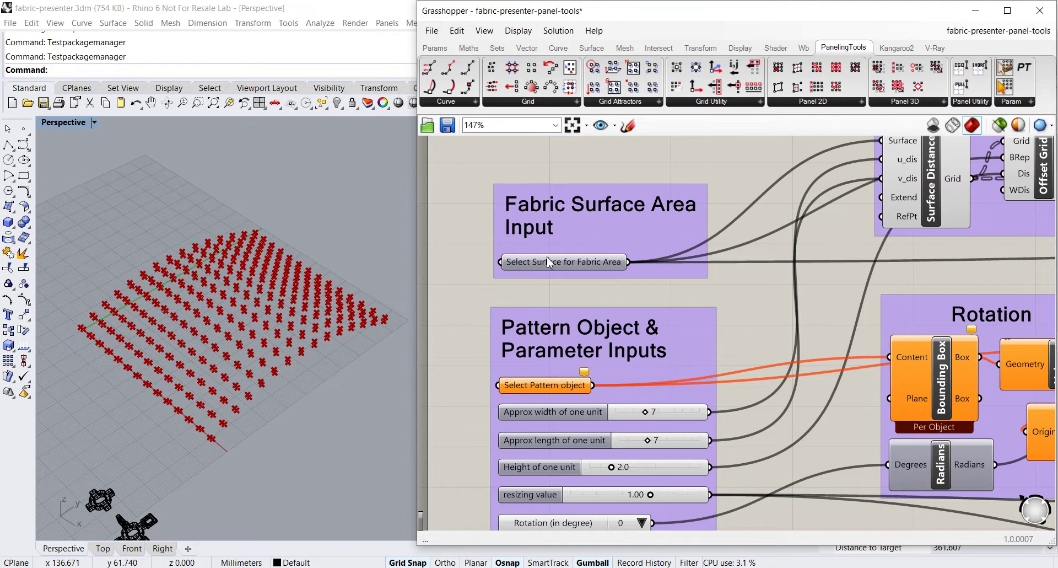
pyautogui.rightClick(549, 263)
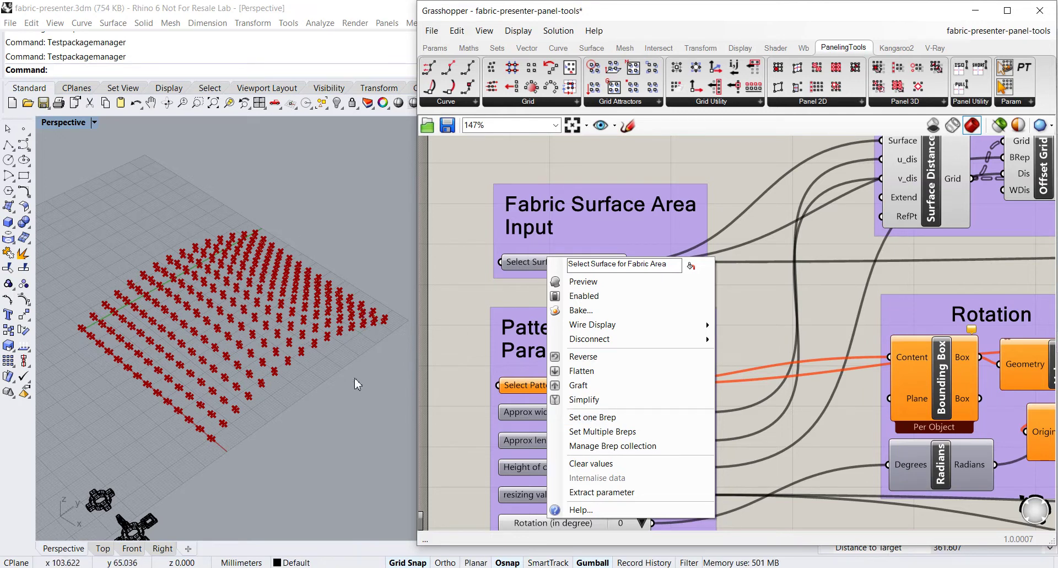
pyautogui.click(351, 396)
# - Examine the Pattern Object & Parameter Inputs group and the two wireframe pattern units beside the grid points in Rhino
pyautogui.moveTo(558, 293); pyautogui.dragTo(548, 234, button='right')
pyautogui.scroll(2, 548, 237)
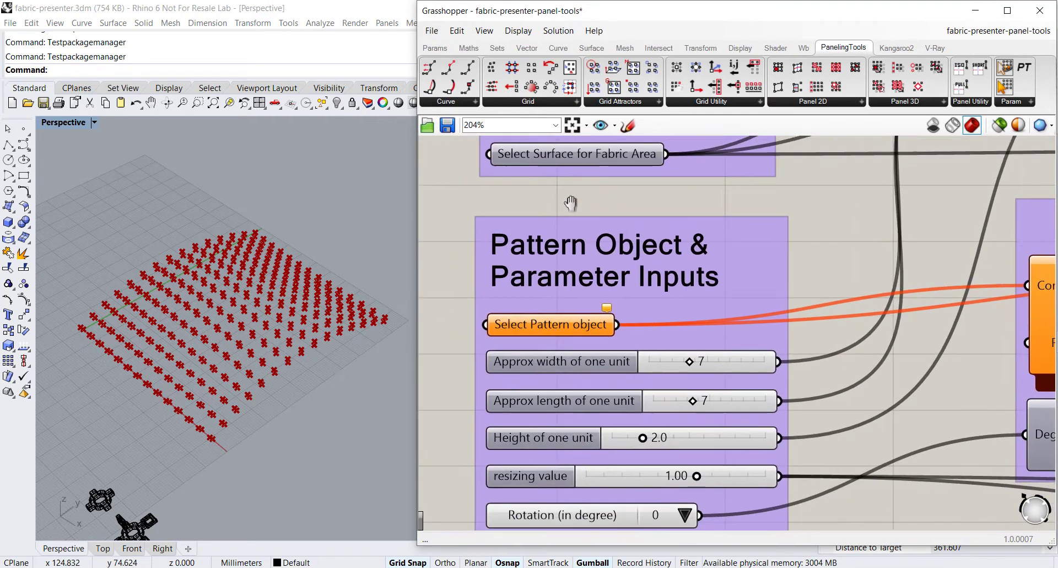
pyautogui.scroll(-1, 396, 338)
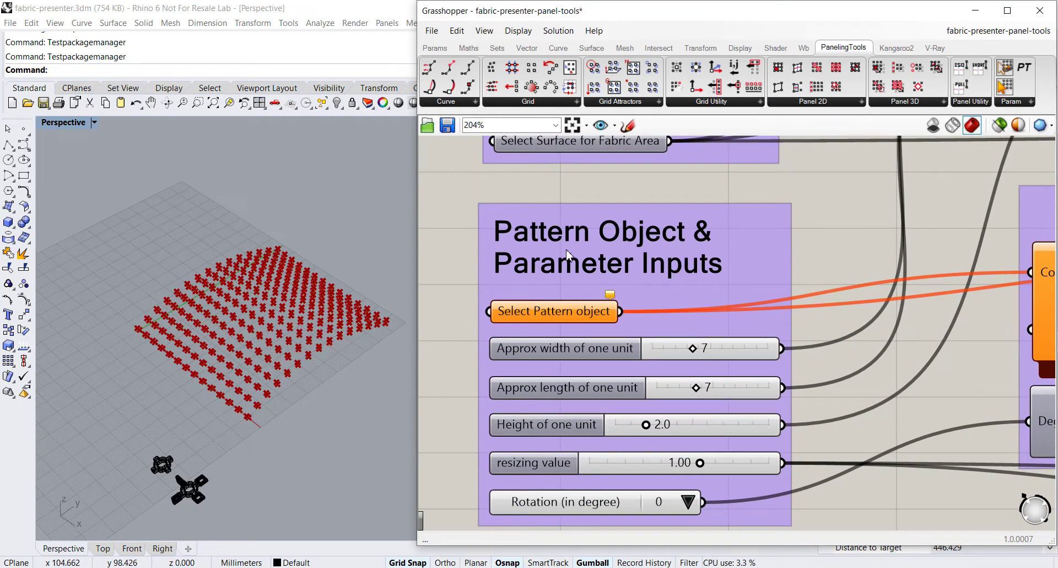
pyautogui.moveTo(590, 241); pyautogui.dragTo(615, 231, button='right')
pyautogui.moveTo(369, 270); pyautogui.dragTo(346, 290, button='right')
pyautogui.keyDown('shift'); pyautogui.moveTo(390, 366); pyautogui.dragTo(402, 329, button='right'); pyautogui.keyUp('shift')
pyautogui.scroll(2, 354, 347)
pyautogui.moveTo(356, 353)
pyautogui.mouseDown(button='right')
pyautogui.moveTo(341, 351)
pyautogui.moveTo(359, 346)
pyautogui.mouseUp(button='right')
pyautogui.scroll(4, 280, 329)
pyautogui.keyDown('shift'); pyautogui.moveTo(280, 331); pyautogui.dragTo(360, 290, button='right'); pyautogui.keyUp('shift')
pyautogui.scroll(4, 315, 350)
pyautogui.scroll(4, 346, 314)
pyautogui.scroll(-8, 346, 291)
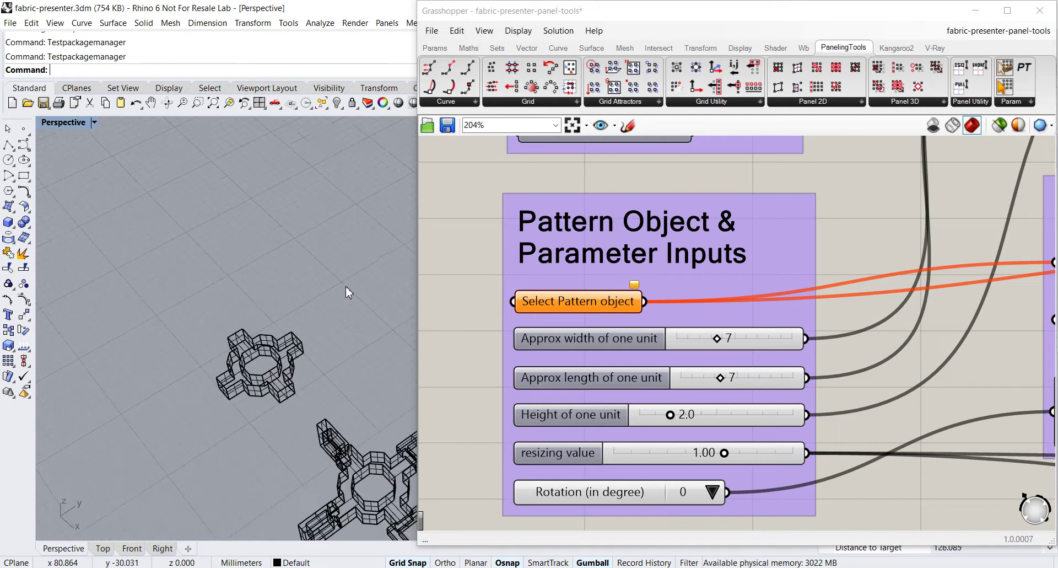
pyautogui.keyDown('shift'); pyautogui.moveTo(290, 319); pyautogui.dragTo(271, 318, button='right'); pyautogui.keyUp('shift')
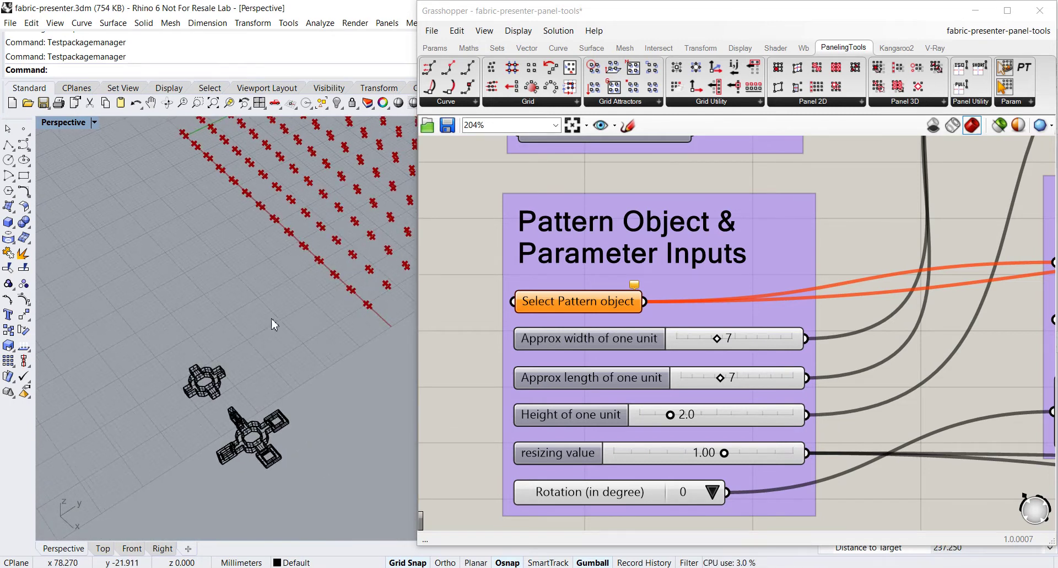
pyautogui.scroll(4, 298, 311)
pyautogui.scroll(5, 325, 312)
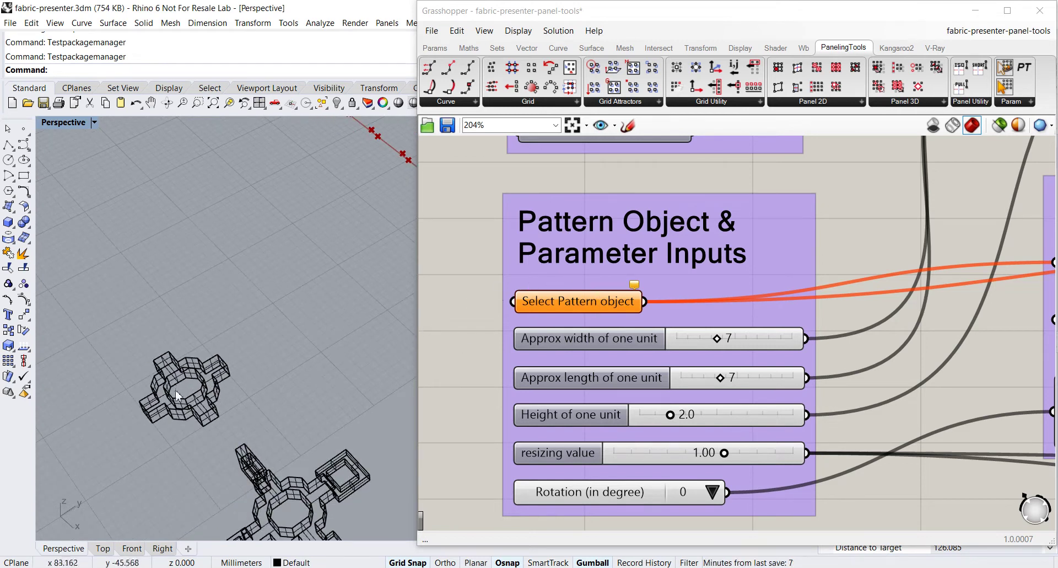
# - Reference the smaller four-armed ring in Rhino as the one geometry of the Select Pattern object parameter
pyautogui.rightClick(581, 302)
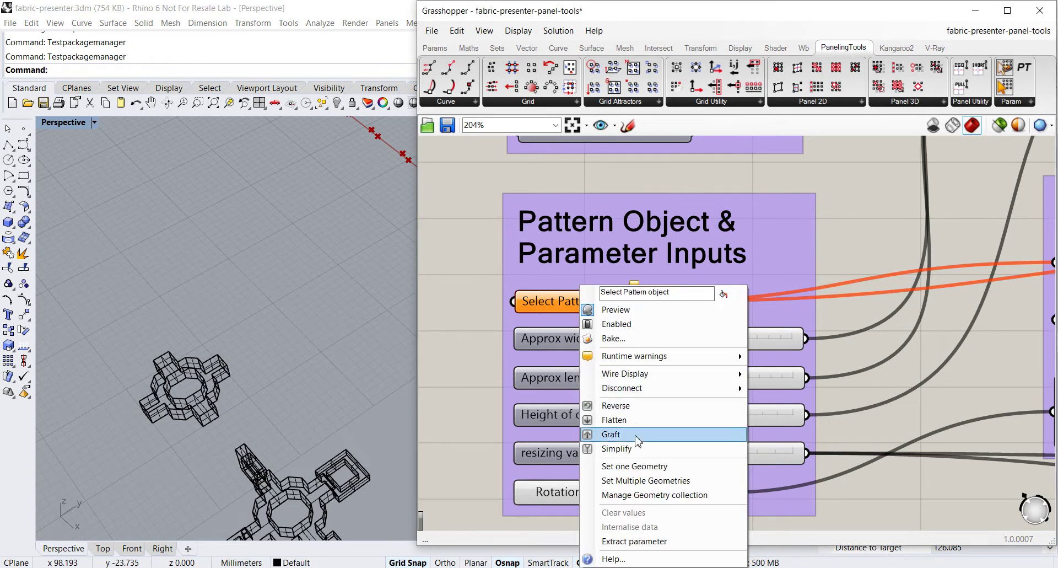
pyautogui.click(606, 468)
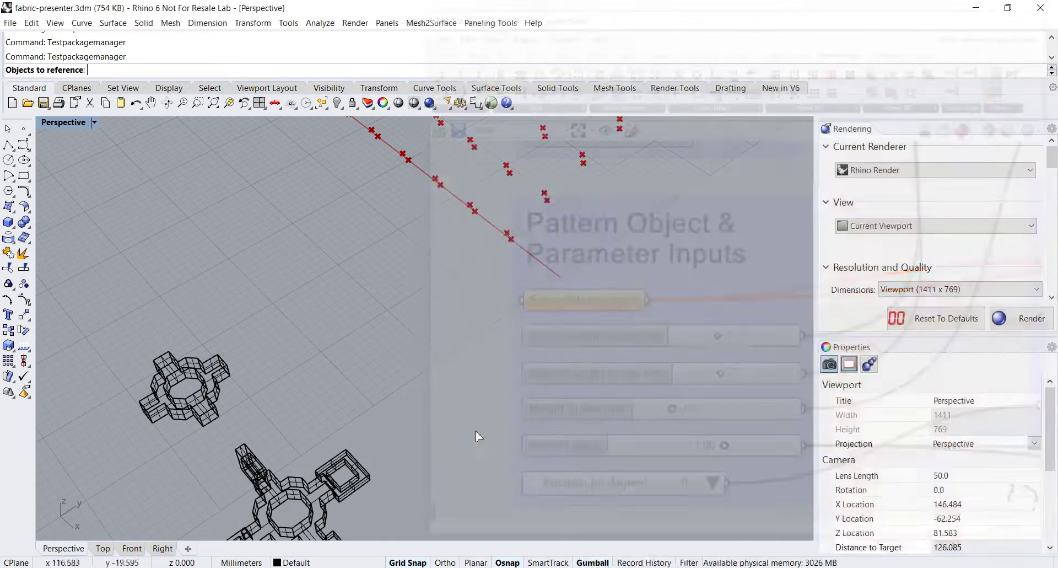
pyautogui.scroll(-2, 279, 371)
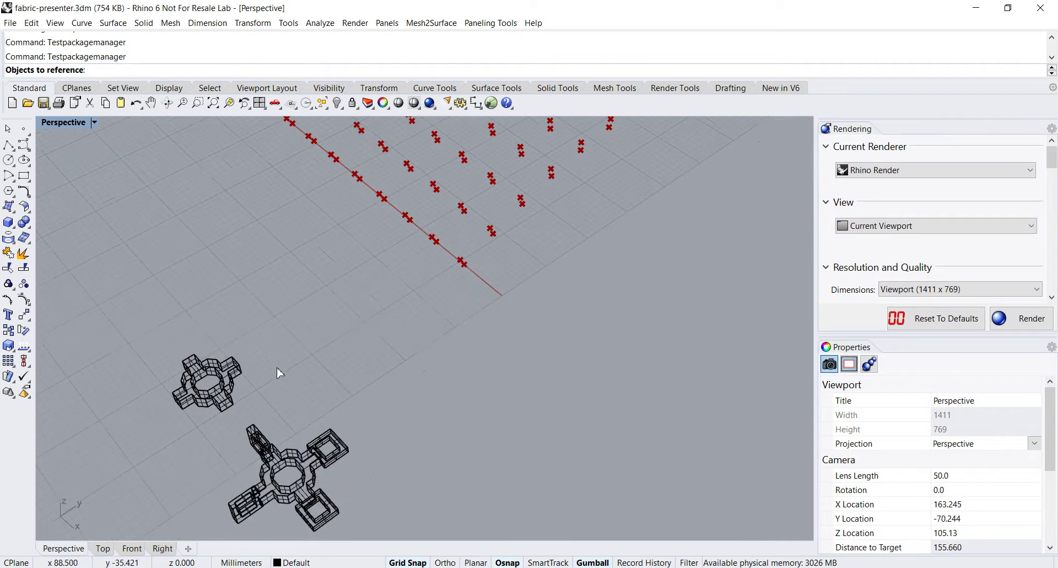
pyautogui.click(229, 384)
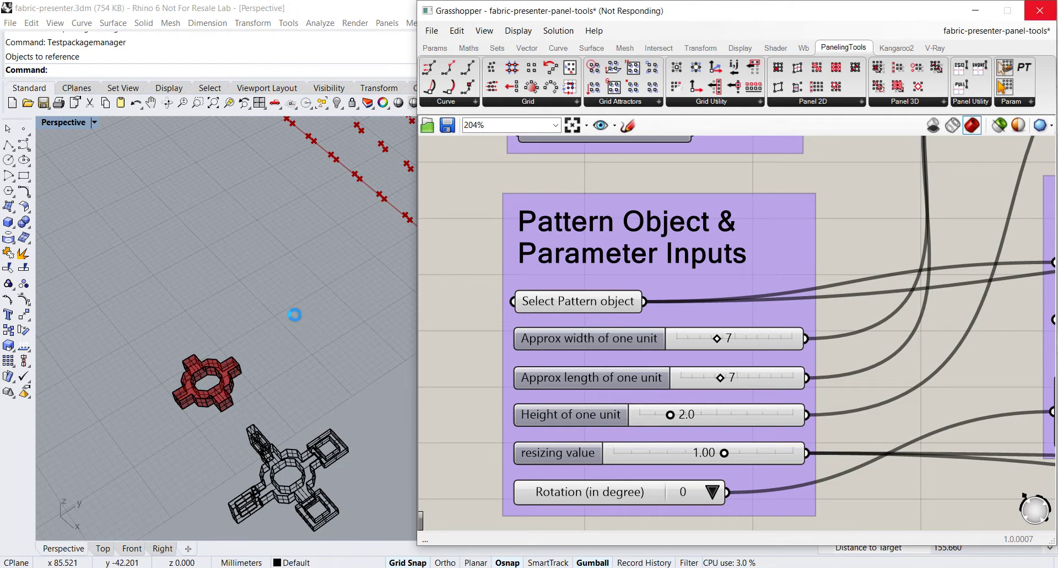
# - Examine the generated ring pattern up close at the fabric's near corner, checking how neighbouring units connect
pyautogui.scroll(4, 279, 347)
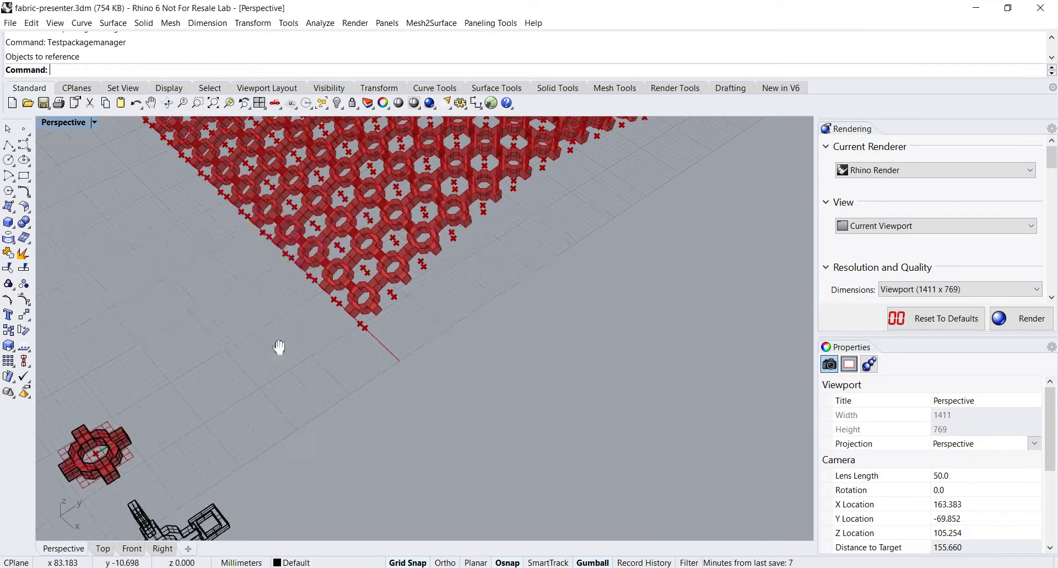
pyautogui.scroll(3, 295, 366)
pyautogui.keyDown('shift'); pyautogui.moveTo(352, 366); pyautogui.dragTo(305, 319, button='right'); pyautogui.keyUp('shift')
pyautogui.scroll(5, 361, 386)
pyautogui.scroll(-2, 287, 301)
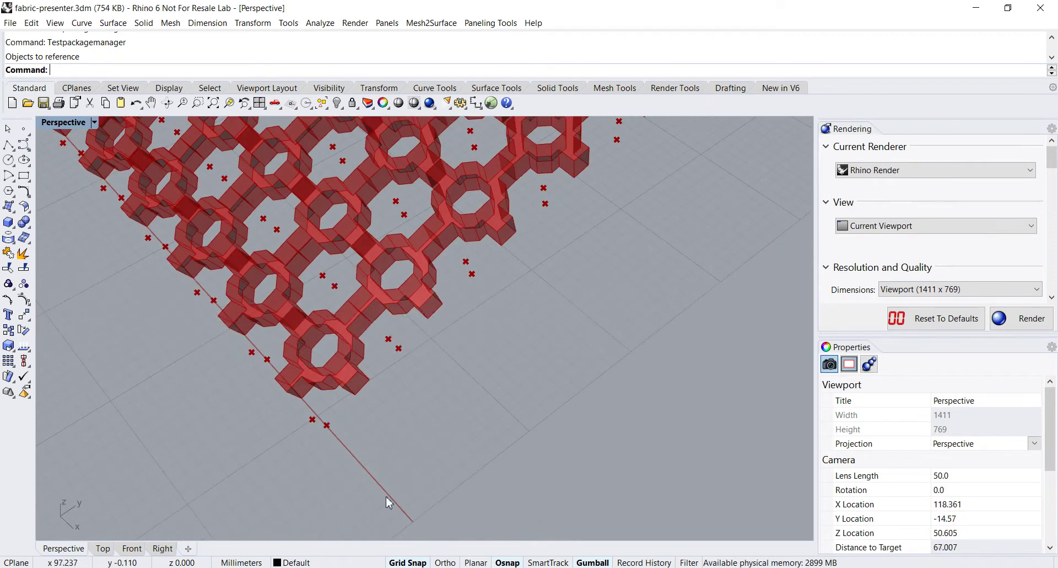
pyautogui.press('super+d')
pyautogui.press('super+d')
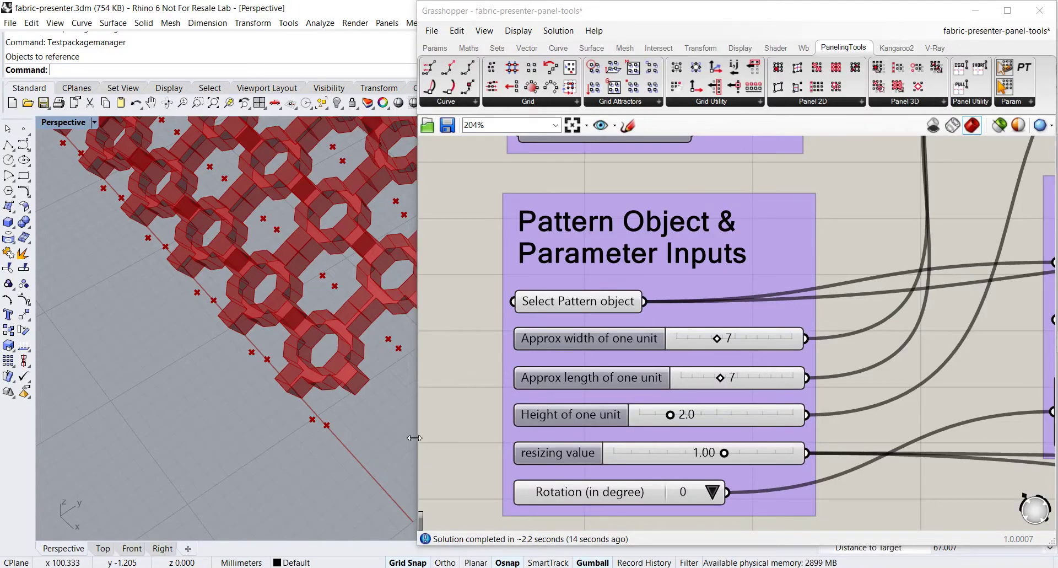
pyautogui.keyDown('shift'); pyautogui.moveTo(339, 395); pyautogui.dragTo(265, 420, button='right'); pyautogui.keyUp('shift')
pyautogui.scroll(-2, 303, 410)
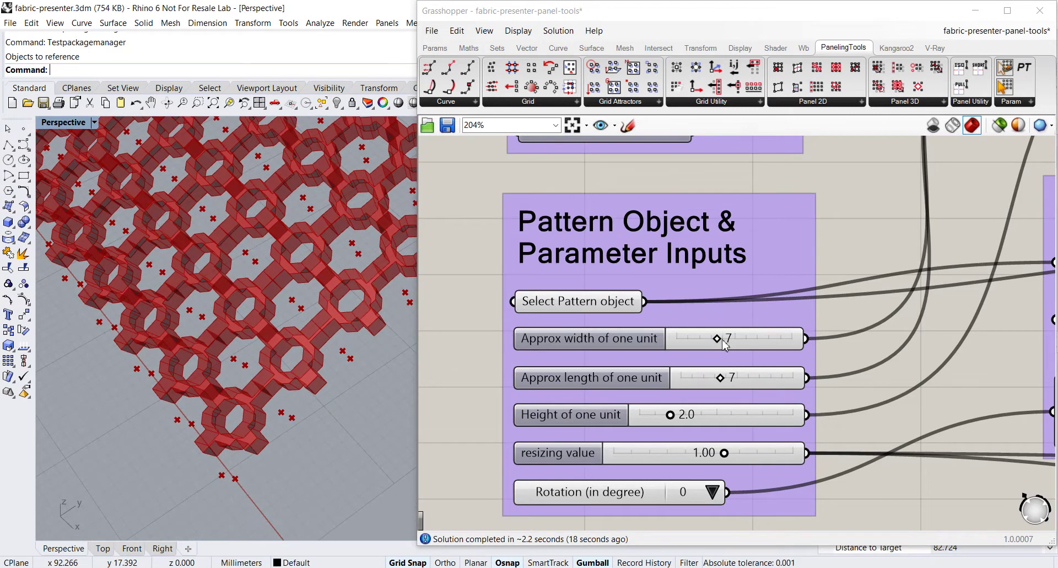
pyautogui.moveTo(331, 348); pyautogui.dragTo(274, 384, button='right')
pyautogui.scroll(4, 284, 353)
pyautogui.moveTo(292, 323); pyautogui.dragTo(234, 283, button='right')
pyautogui.scroll(-5, 284, 340)
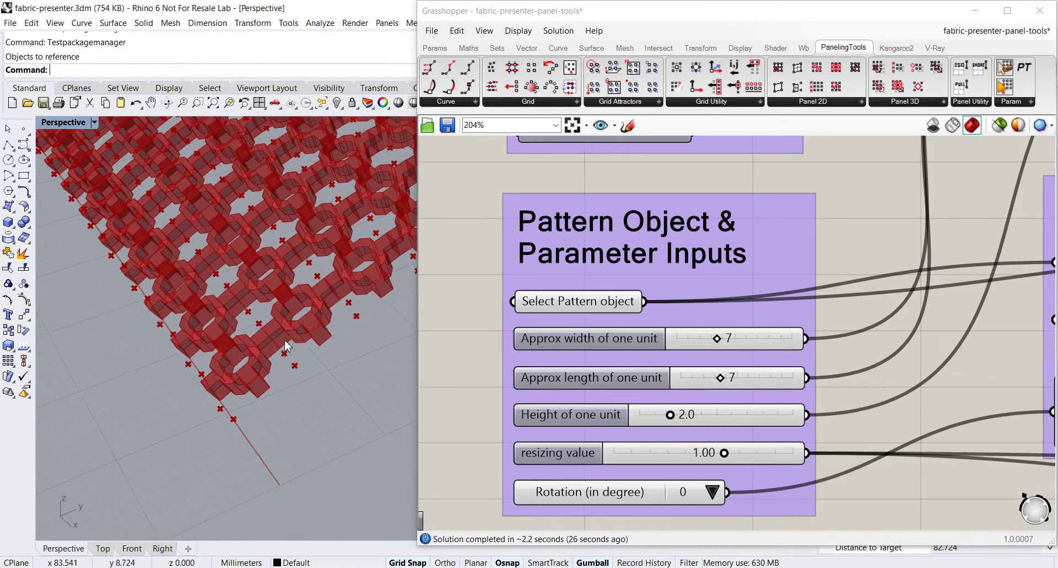
pyautogui.keyDown('shift'); pyautogui.moveTo(292, 325); pyautogui.dragTo(300, 360, button='right'); pyautogui.keyUp('shift')
pyautogui.scroll(6, 298, 359)
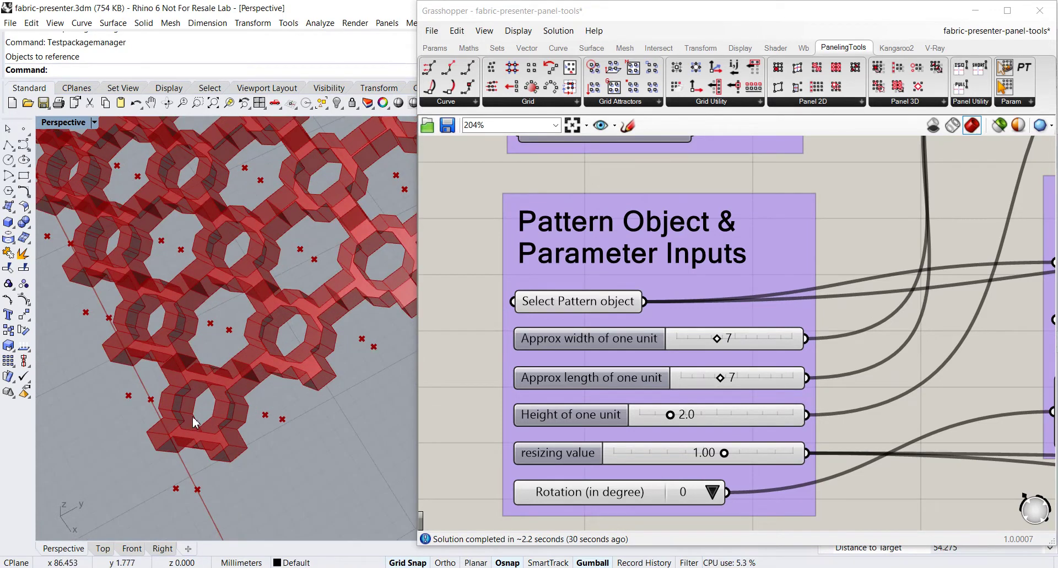
# - Set both the approximate width and the approximate length of one unit to 11
pyautogui.keyDown('shift'); pyautogui.moveTo(220, 423); pyautogui.dragTo(248, 394, button='right'); pyautogui.keyUp('shift')
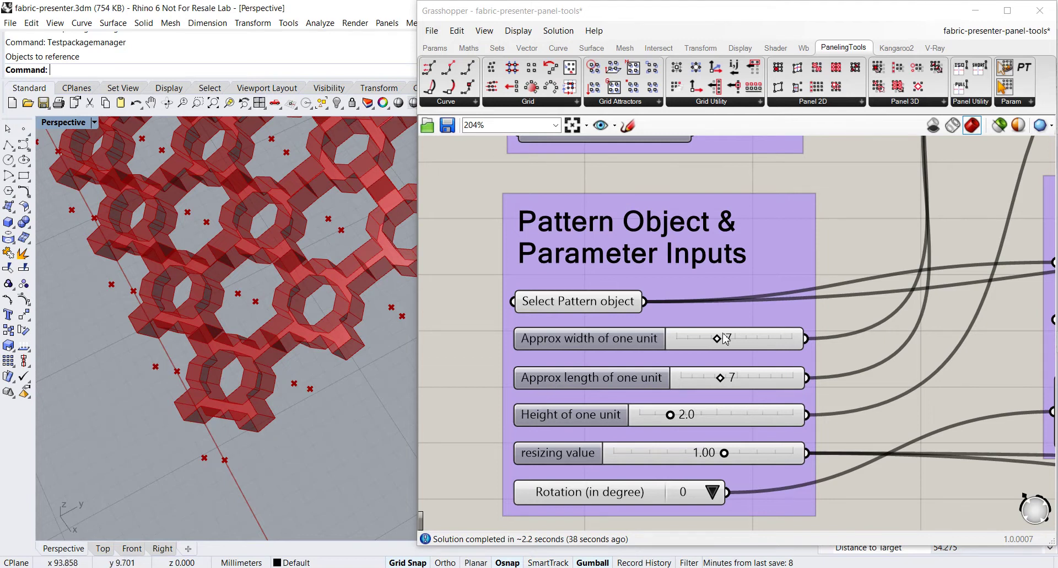
pyautogui.keyDown('shift'); pyautogui.moveTo(363, 398); pyautogui.dragTo(338, 347, button='right'); pyautogui.keyUp('shift')
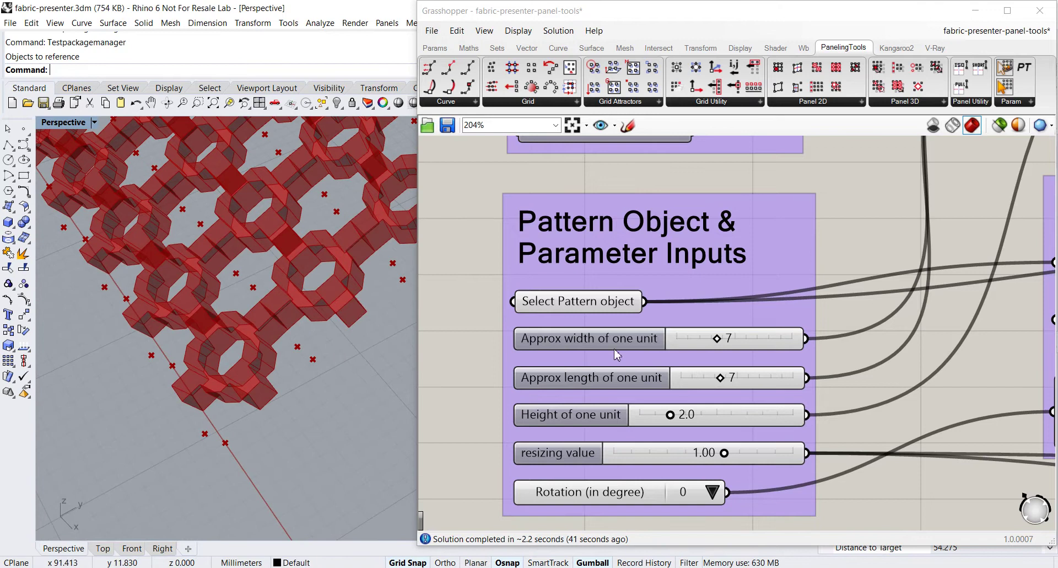
pyautogui.doubleClick(719, 340)
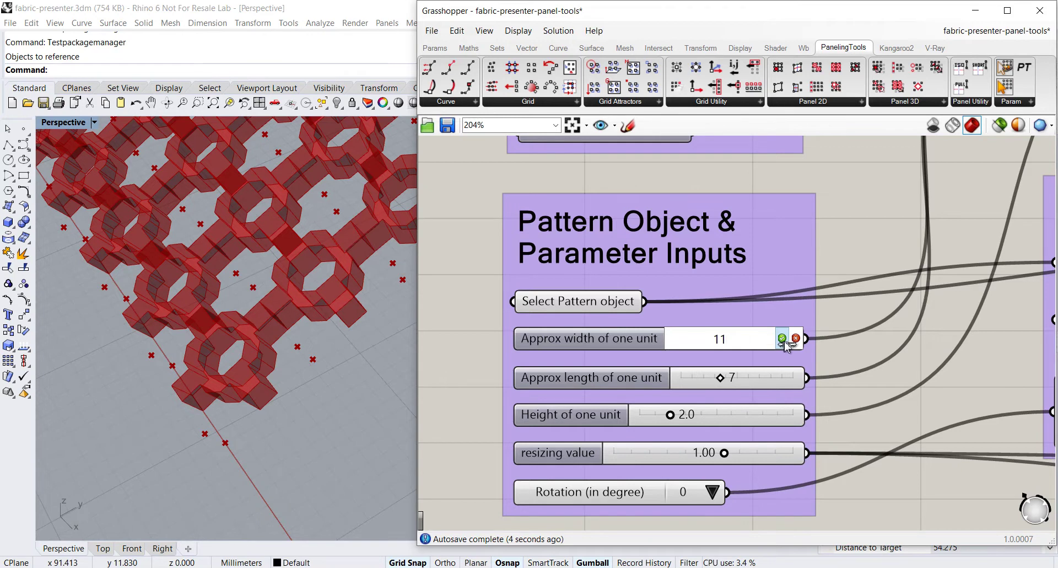
pyautogui.press('Return')
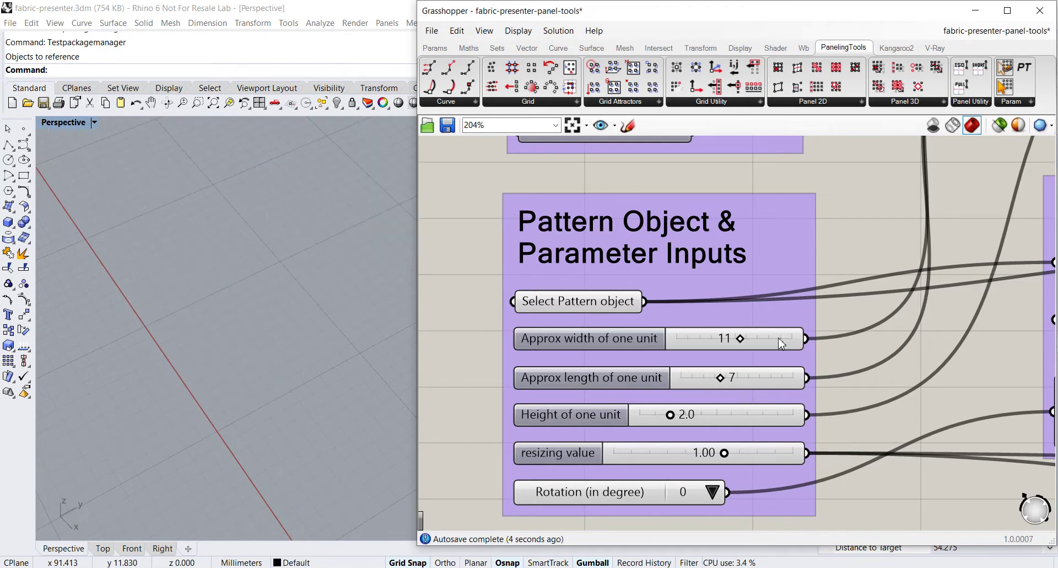
pyautogui.doubleClick(723, 378)
pyautogui.write('11')
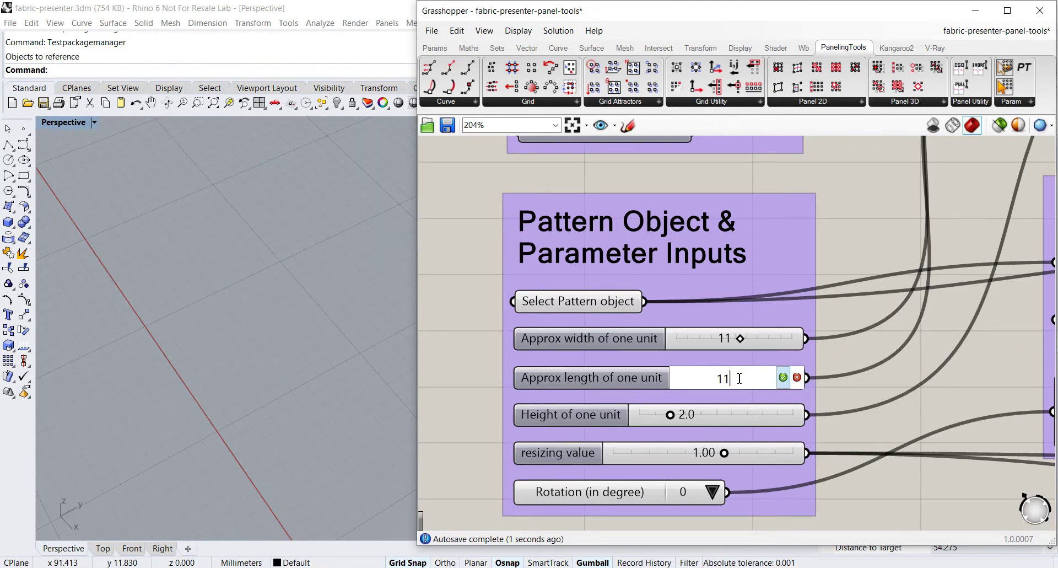
pyautogui.click(783, 378)
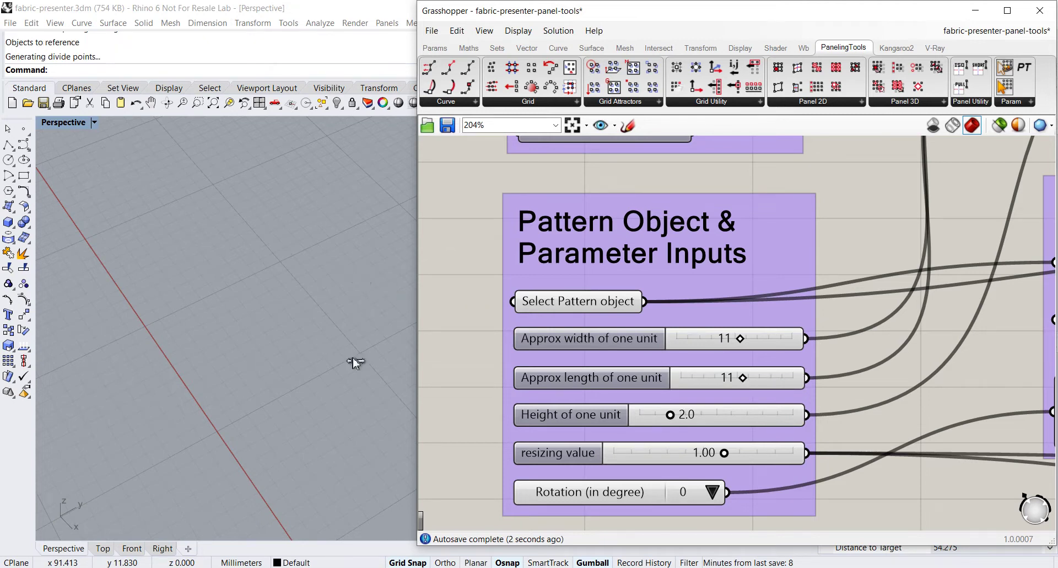
# - Set the height of one unit to 1.4 after checking the ring pattern from a low angle
pyautogui.moveTo(325, 302); pyautogui.dragTo(351, 340, button='right')
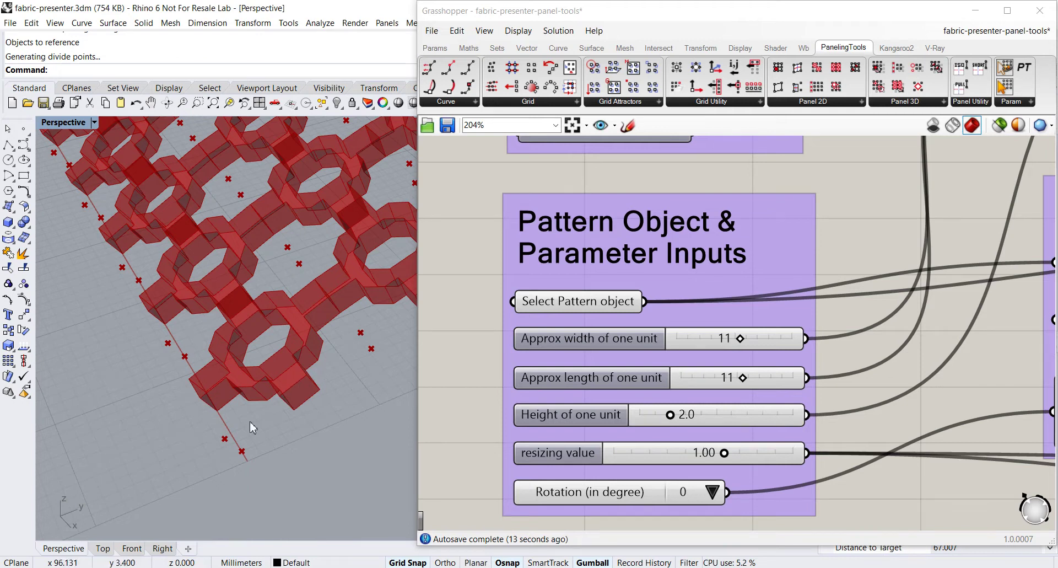
pyautogui.moveTo(225, 442); pyautogui.dragTo(222, 391, button='right')
pyautogui.scroll(5, 215, 383)
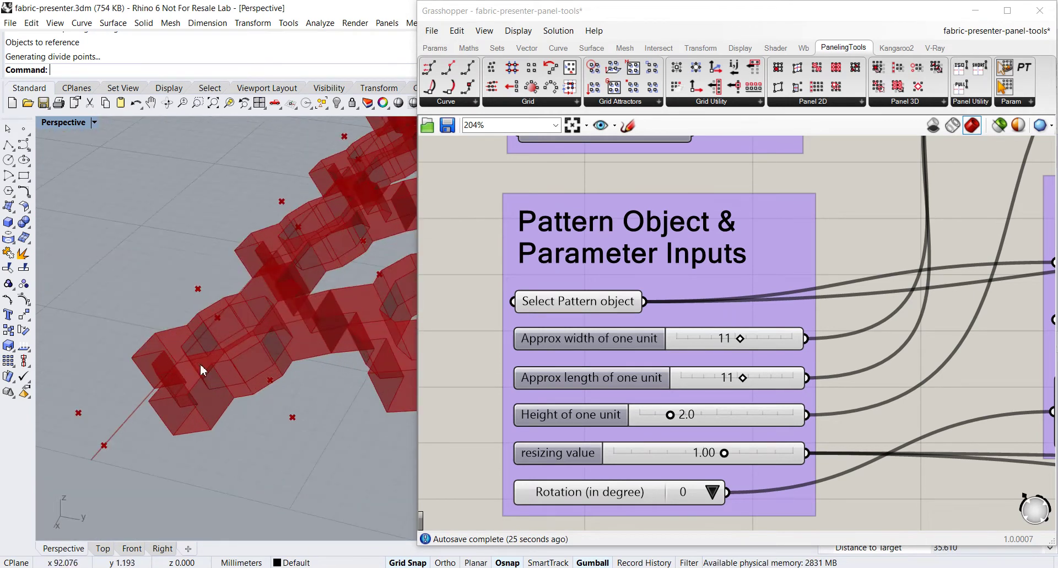
pyautogui.scroll(3, 201, 369)
pyautogui.moveTo(255, 400); pyautogui.dragTo(218, 354, button='right')
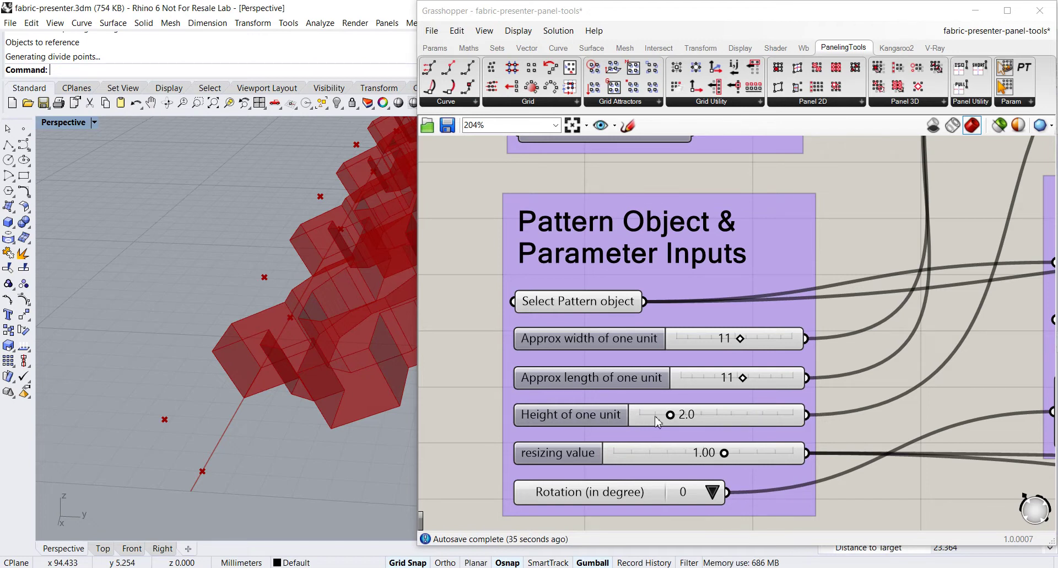
pyautogui.doubleClick(687, 417)
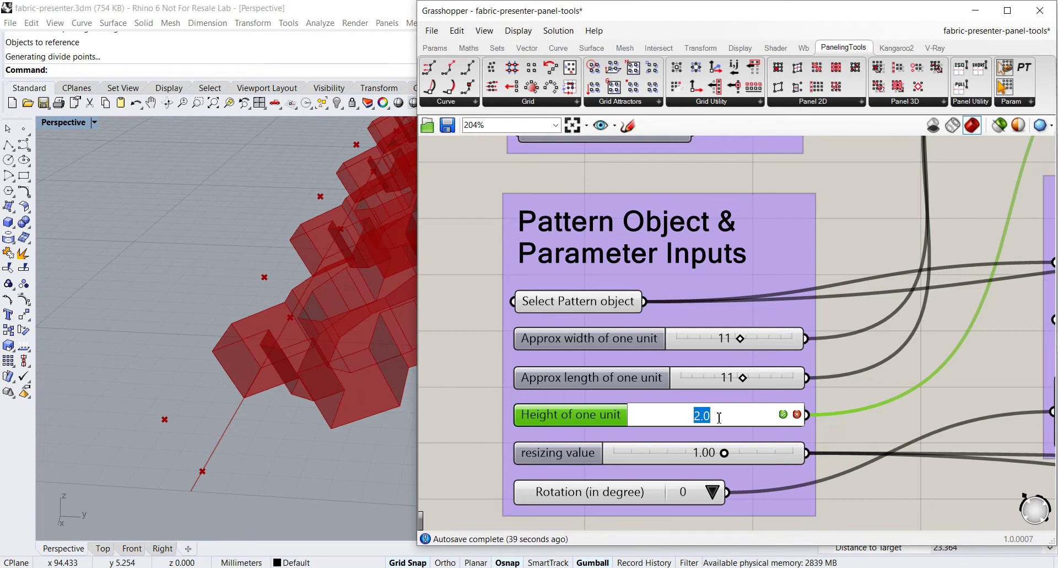
pyautogui.write('1.4')
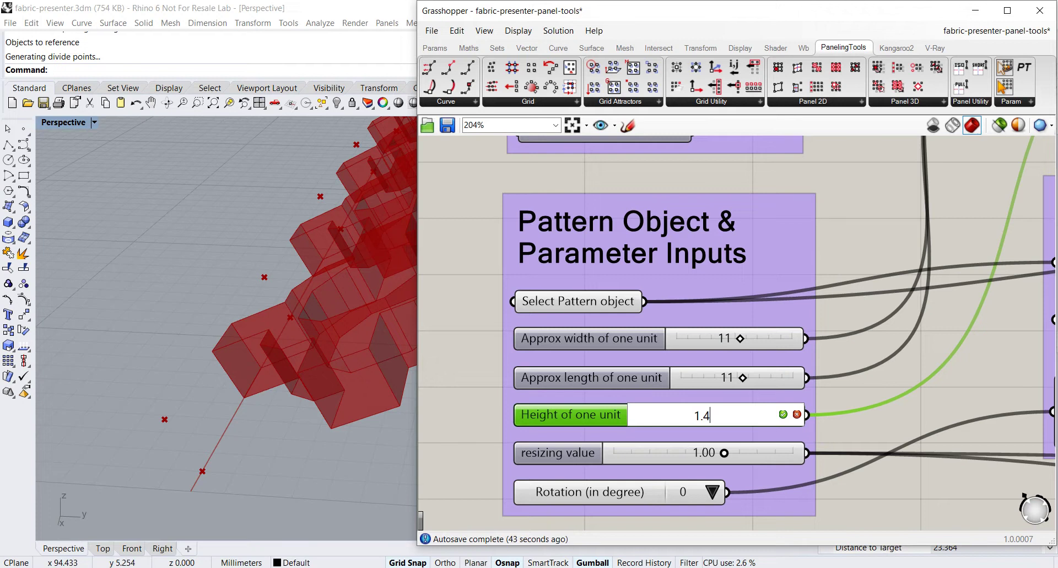
pyautogui.click(784, 415)
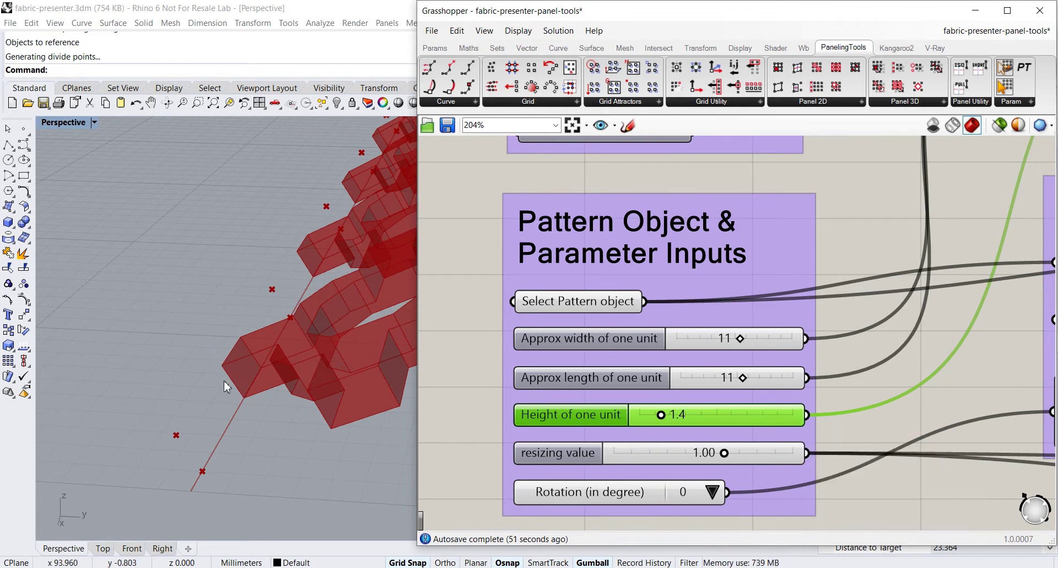
# - Examine the flatter ring pattern in the Perspective viewport, from a wider view to the near corner of the fabric
pyautogui.scroll(-6, 244, 385)
pyautogui.moveTo(243, 385); pyautogui.dragTo(403, 304, button='right')
pyautogui.scroll(-3, 299, 369)
pyautogui.scroll(-3, 289, 371)
pyautogui.scroll(-6, 340, 330)
pyautogui.moveTo(292, 347); pyautogui.dragTo(303, 368, button='right')
pyautogui.keyDown('shift'); pyautogui.moveTo(352, 339); pyautogui.dragTo(268, 383, button='right'); pyautogui.keyUp('shift')
pyautogui.moveTo(303, 345); pyautogui.dragTo(299, 358, button='right')
pyautogui.scroll(10, 309, 348)
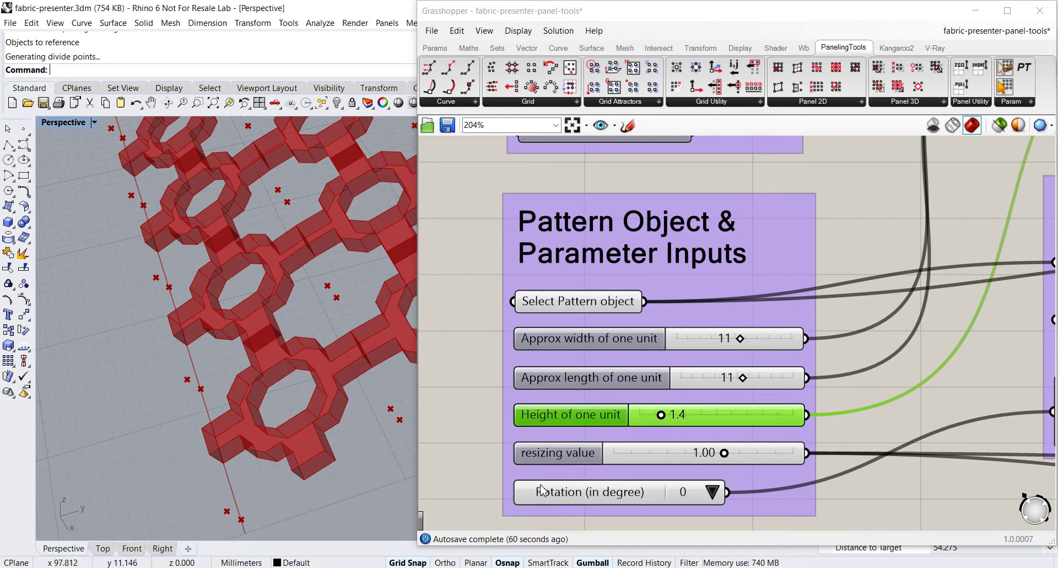
# - Set the rotation of the pattern units to 45 degrees
pyautogui.click(714, 492)
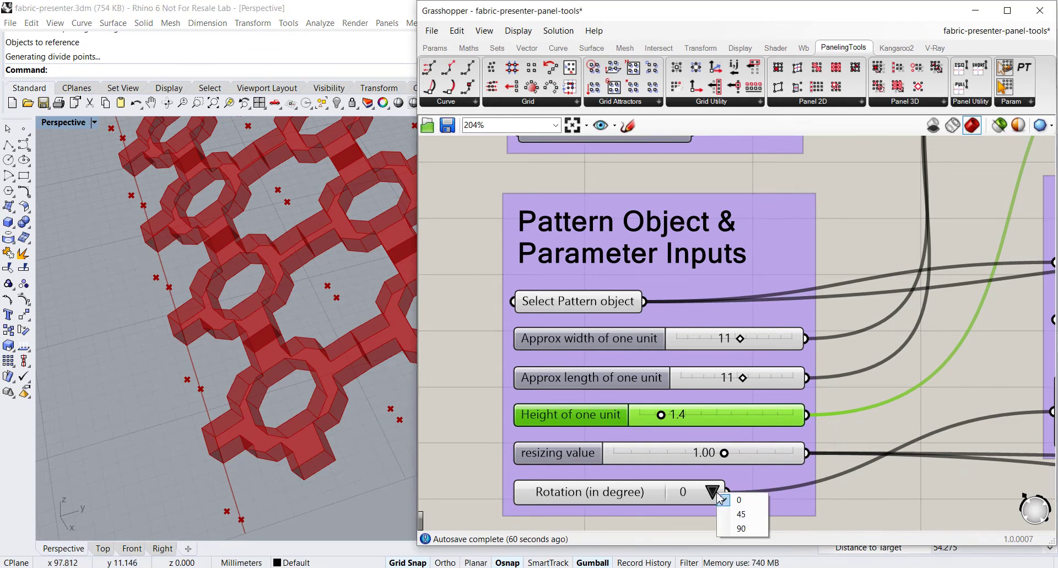
pyautogui.click(743, 516)
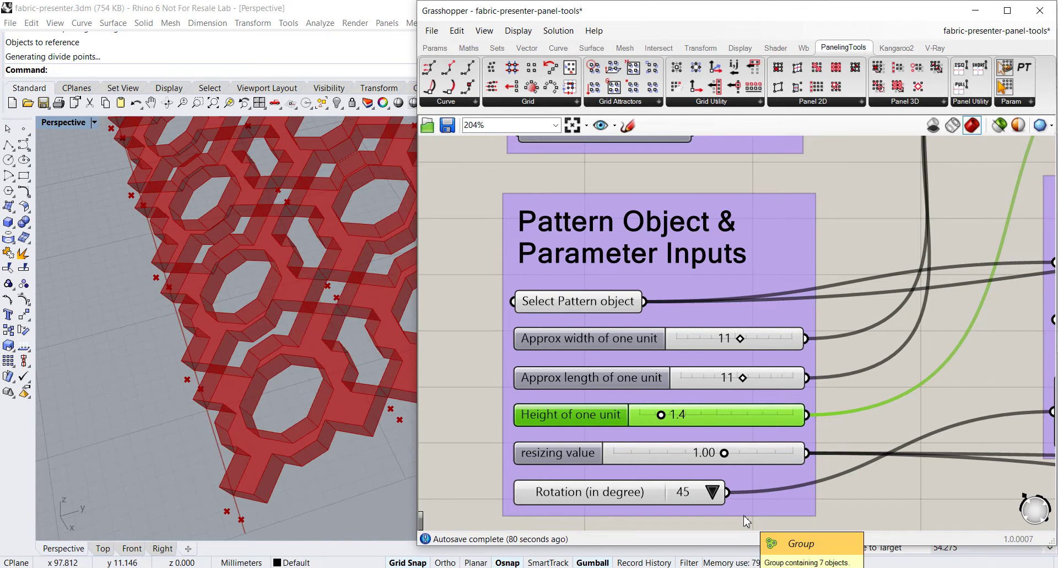
# - Examine the rotated pattern in Rhino, looking closely at how the arms of neighbouring units meet around the grid points
pyautogui.scroll(-2, 283, 302)
pyautogui.moveTo(283, 302); pyautogui.dragTo(332, 342, button='right')
pyautogui.scroll(-4, 300, 344)
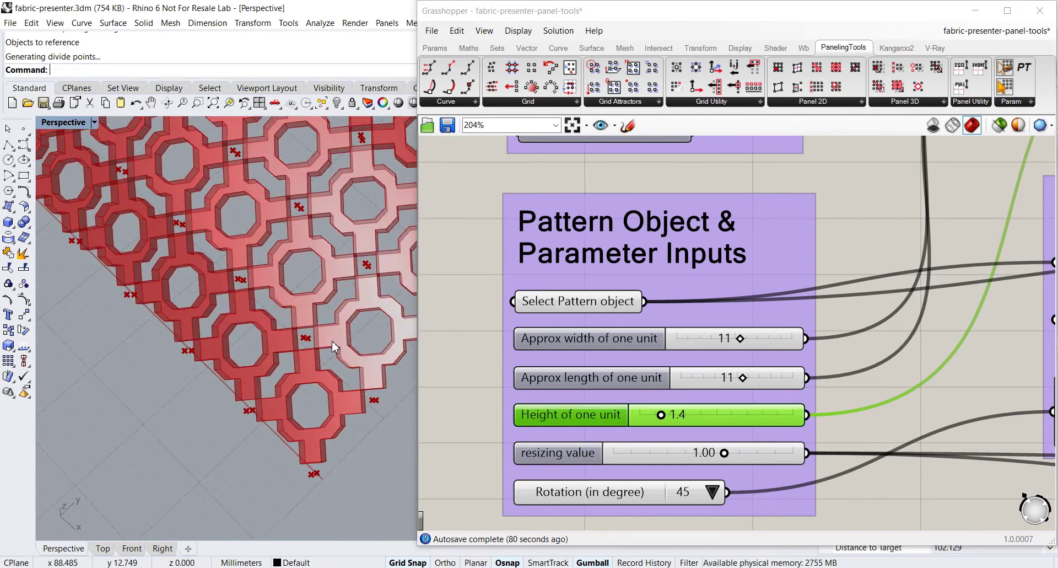
pyautogui.scroll(-4, 322, 298)
pyautogui.keyDown('shift'); pyautogui.moveTo(321, 299); pyautogui.dragTo(264, 278, button='right'); pyautogui.keyUp('shift')
pyautogui.scroll(4, 267, 399)
pyautogui.scroll(-4, 313, 325)
pyautogui.scroll(5, 249, 362)
pyautogui.scroll(5, 275, 348)
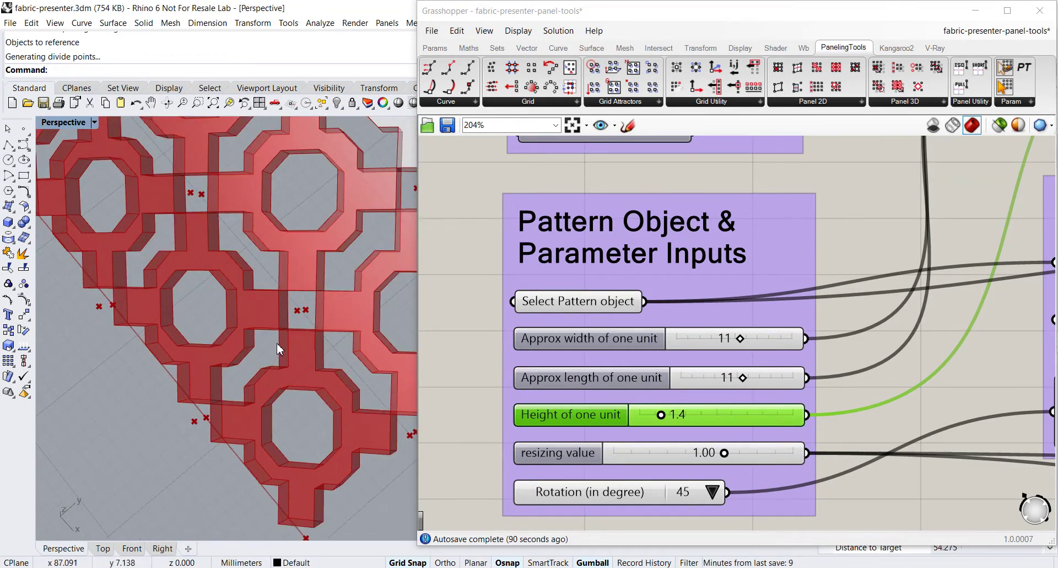
pyautogui.scroll(8, 279, 341)
pyautogui.moveTo(270, 333); pyautogui.dragTo(253, 312, button='right')
pyautogui.scroll(4, 254, 312)
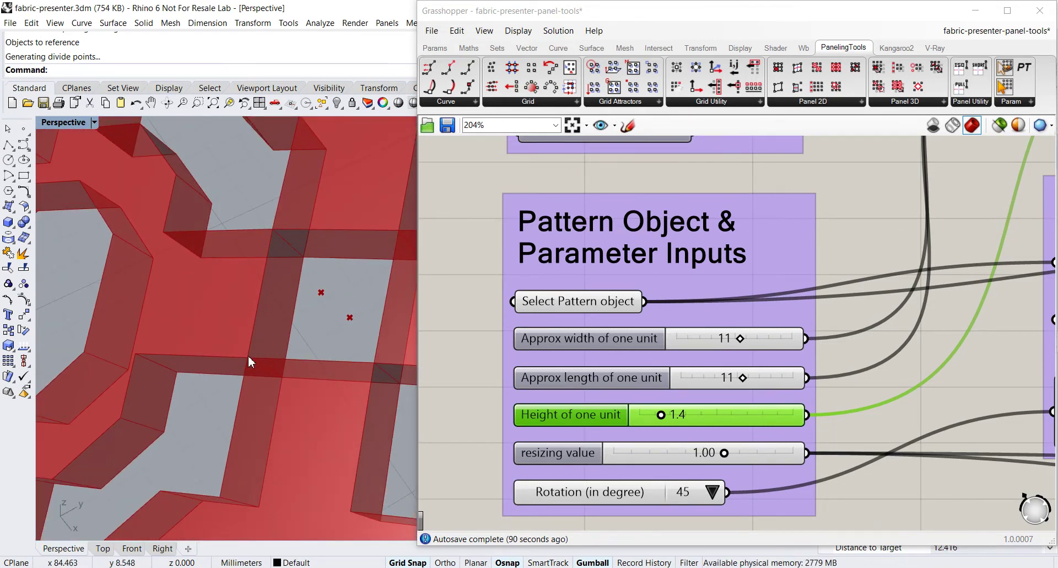
pyautogui.scroll(-4, 372, 334)
pyautogui.keyDown('shift'); pyautogui.moveTo(370, 333); pyautogui.dragTo(343, 374, button='right'); pyautogui.keyUp('shift')
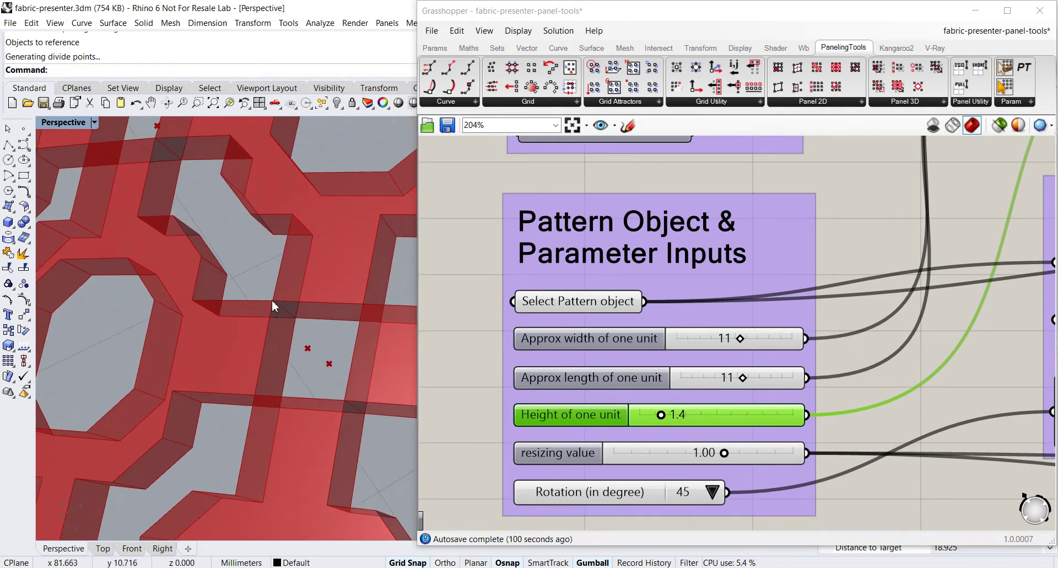
pyautogui.scroll(-4, 302, 326)
pyautogui.keyDown('shift'); pyautogui.moveTo(300, 331); pyautogui.dragTo(273, 306, button='right'); pyautogui.keyUp('shift')
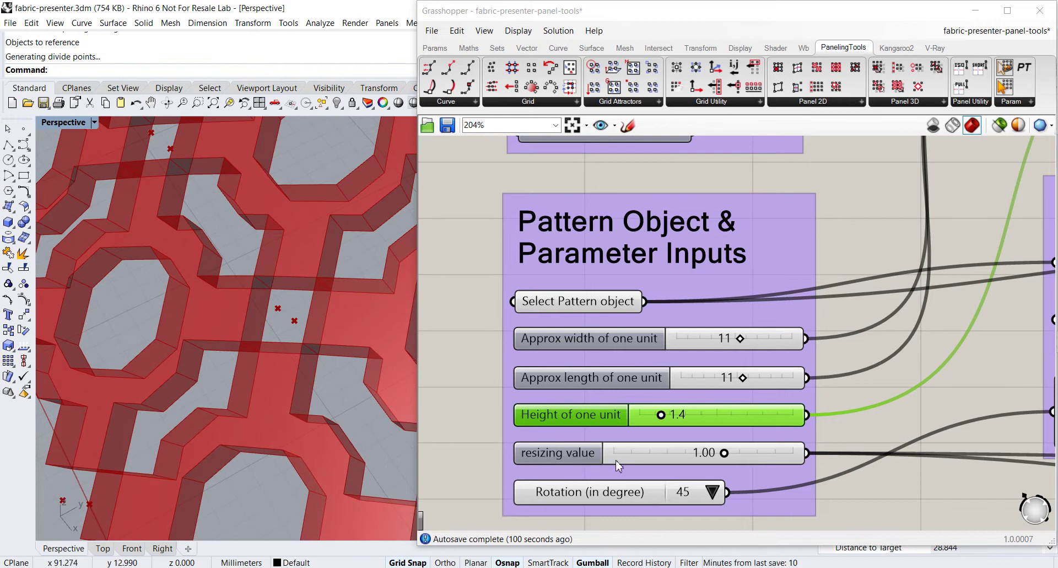
# - Set the resizing value of the pattern units to 1.1
pyautogui.doubleClick(703, 453)
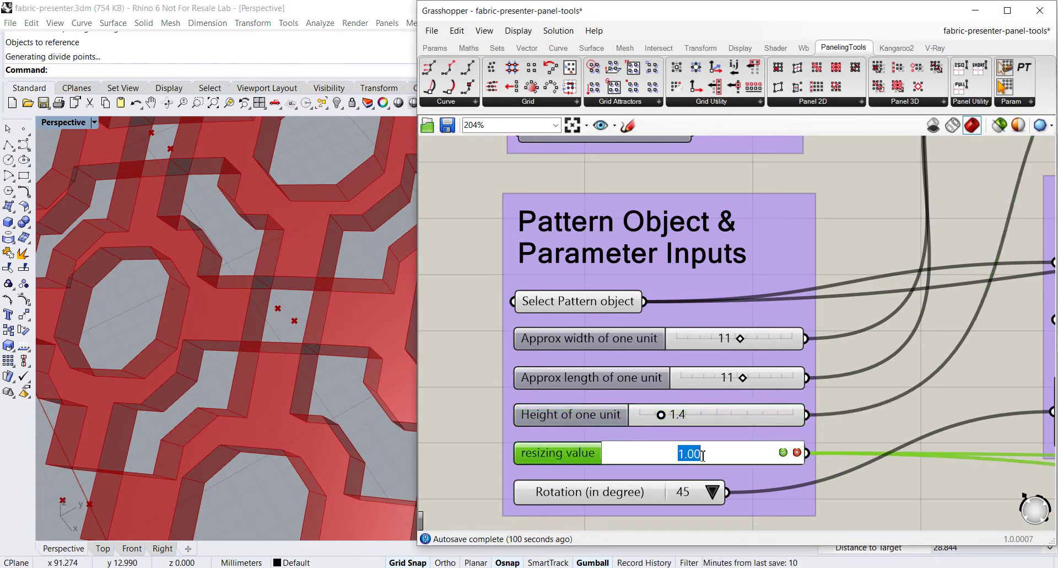
pyautogui.moveTo(688, 453); pyautogui.dragTo(715, 458)
pyautogui.write('1')
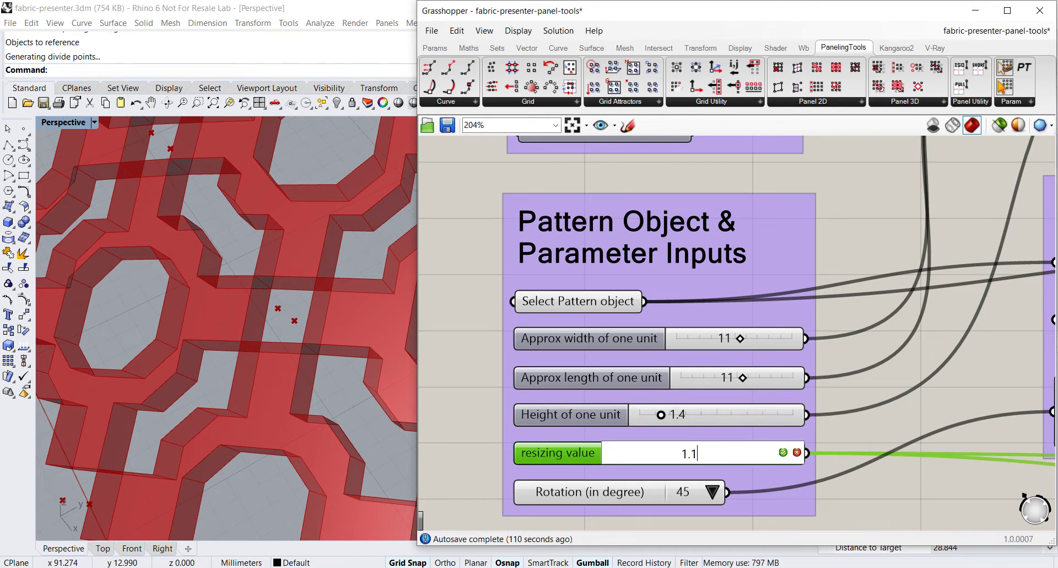
pyautogui.click(783, 453)
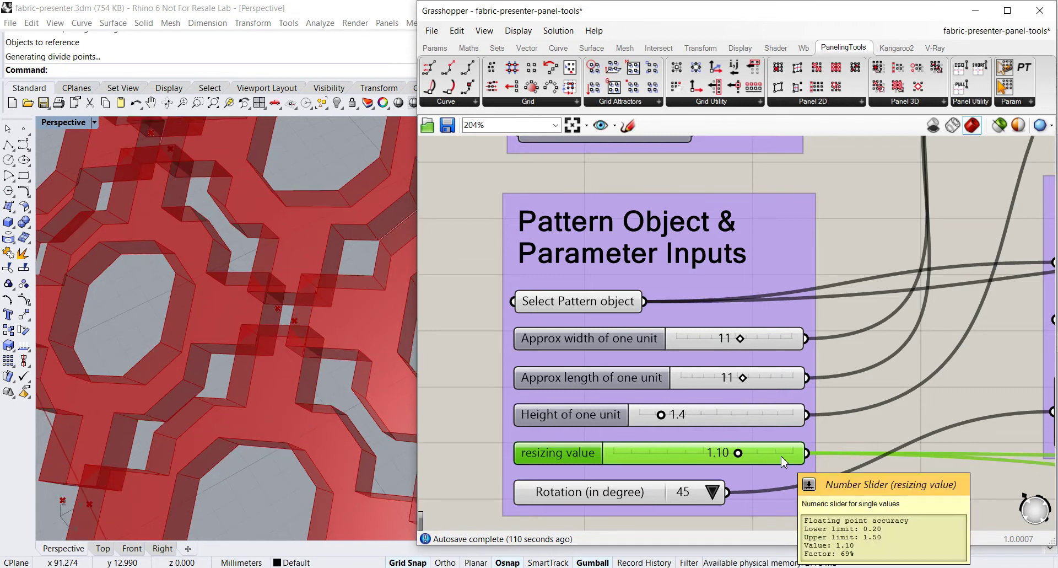
# - Inspect the enlarged units near the fabric's corner, checking where the arms of neighbouring rings overlap
pyautogui.moveTo(291, 305); pyautogui.dragTo(274, 375, button='right')
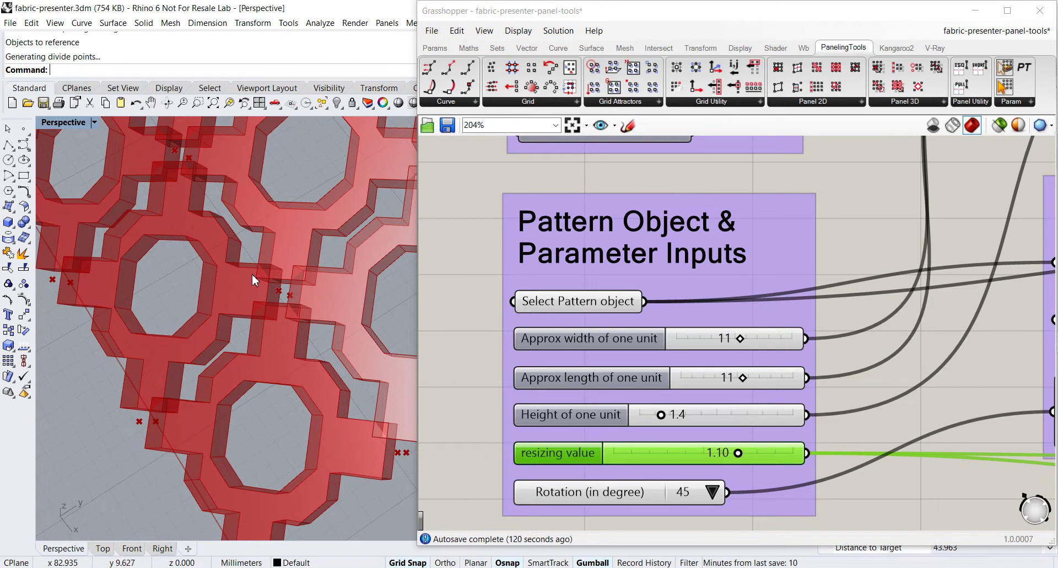
pyautogui.scroll(-2, 276, 298)
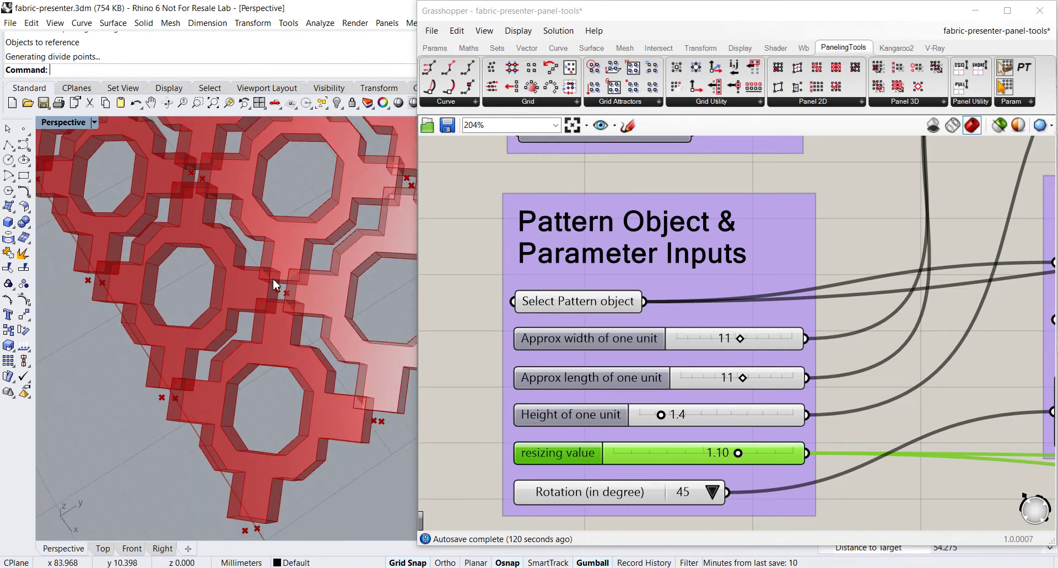
pyautogui.scroll(-10, 273, 275)
pyautogui.keyDown('shift'); pyautogui.moveTo(275, 264); pyautogui.dragTo(276, 287, button='right'); pyautogui.keyUp('shift')
pyautogui.scroll(-4, 276, 292)
pyautogui.moveTo(282, 325)
pyautogui.mouseDown(button='right')
pyautogui.moveTo(272, 374)
pyautogui.moveTo(267, 281)
pyautogui.mouseUp(button='right')
pyautogui.scroll(9, 271, 358)
pyautogui.scroll(-4, 275, 347)
pyautogui.scroll(4, 272, 375)
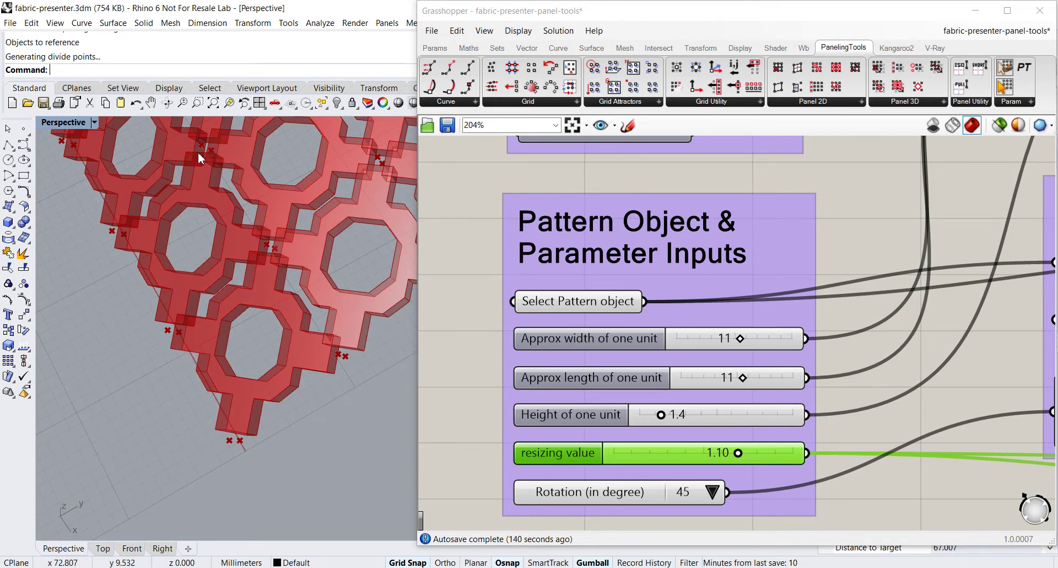
# - Compare the fabric's corner with the two source pattern units lying beside it in the Perspective viewport
pyautogui.scroll(-8, 262, 215)
pyautogui.keyDown('shift'); pyautogui.moveTo(267, 237); pyautogui.dragTo(332, 196, button='right'); pyautogui.keyUp('shift')
pyautogui.keyDown('shift'); pyautogui.moveTo(234, 286); pyautogui.dragTo(302, 322, button='right'); pyautogui.keyUp('shift')
pyautogui.scroll(4, 223, 339)
pyautogui.keyDown('shift'); pyautogui.moveTo(224, 339); pyautogui.dragTo(296, 310, button='right'); pyautogui.keyUp('shift')
pyautogui.scroll(-4, 290, 311)
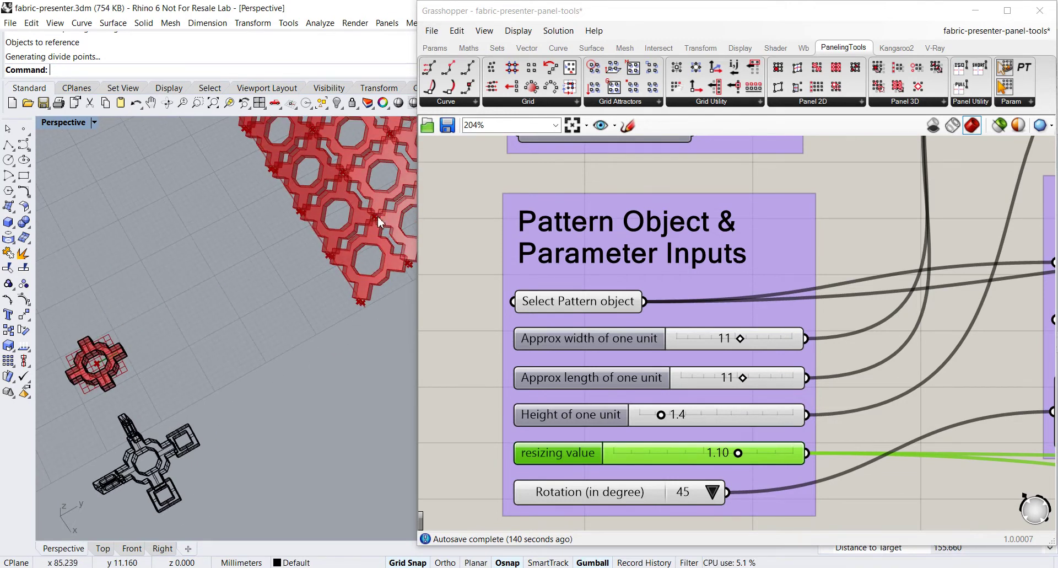
pyautogui.keyDown('shift'); pyautogui.moveTo(234, 416); pyautogui.dragTo(180, 450, button='right'); pyautogui.keyUp('shift')
pyautogui.scroll(6, 234, 367)
pyautogui.scroll(-4, 255, 348)
pyautogui.scroll(-4, 289, 322)
pyautogui.keyDown('shift'); pyautogui.moveTo(289, 322); pyautogui.dragTo(362, 311, button='right'); pyautogui.keyUp('shift')
pyautogui.scroll(6, 279, 344)
pyautogui.scroll(-4, 274, 355)
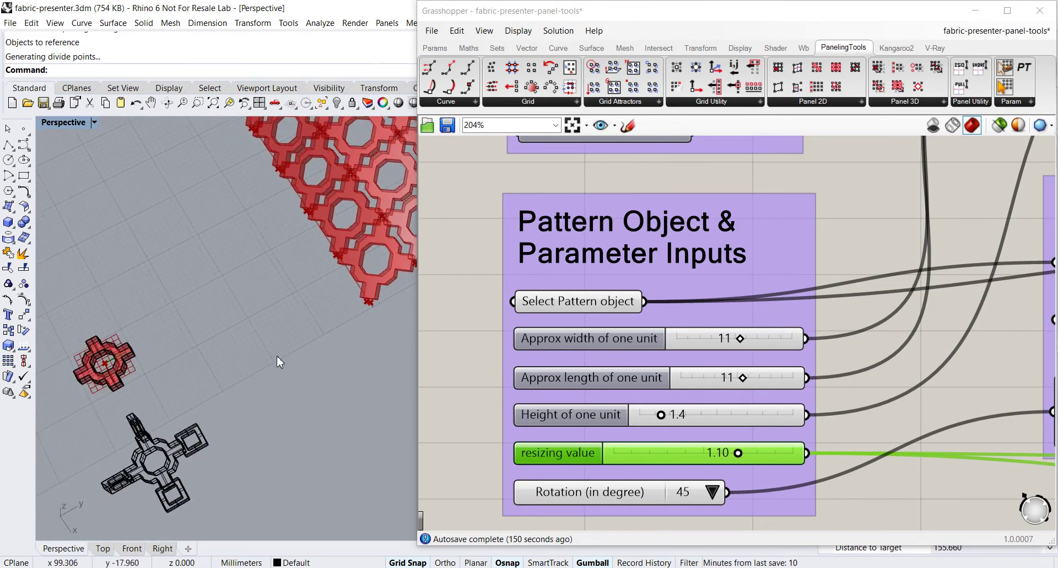
pyautogui.keyDown('shift'); pyautogui.moveTo(273, 377); pyautogui.dragTo(274, 338, button='right'); pyautogui.keyUp('shift')
pyautogui.moveTo(307, 370)
pyautogui.mouseDown(button='right')
pyautogui.moveTo(285, 362)
pyautogui.moveTo(308, 371)
pyautogui.moveTo(297, 383)
pyautogui.mouseUp(button='right')
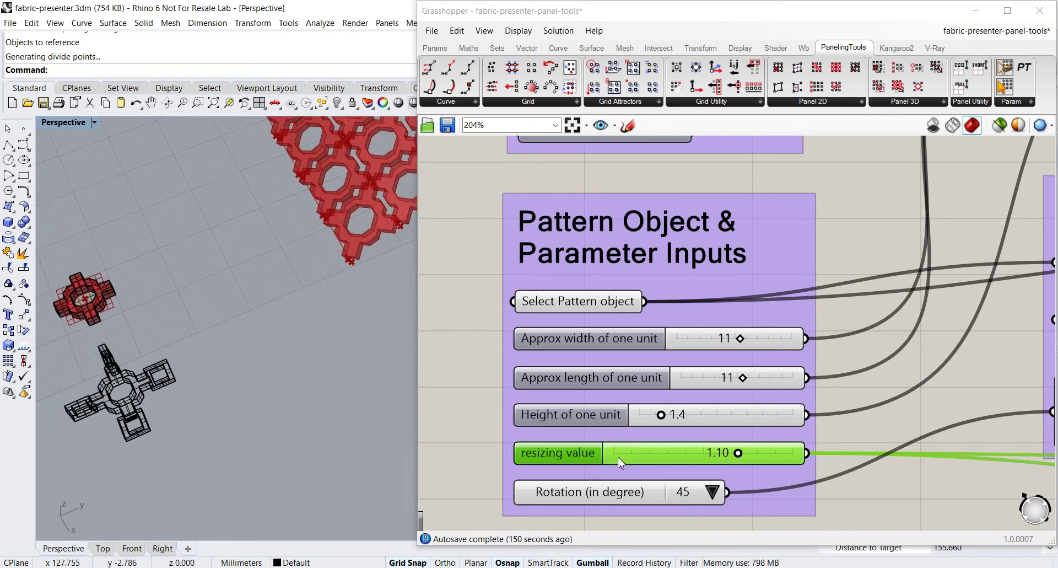
# - Set the resizing value to 1 and the rotation of the pattern units to 0 degrees
pyautogui.click(707, 455)
pyautogui.doubleClick(708, 458)
pyautogui.write('1')
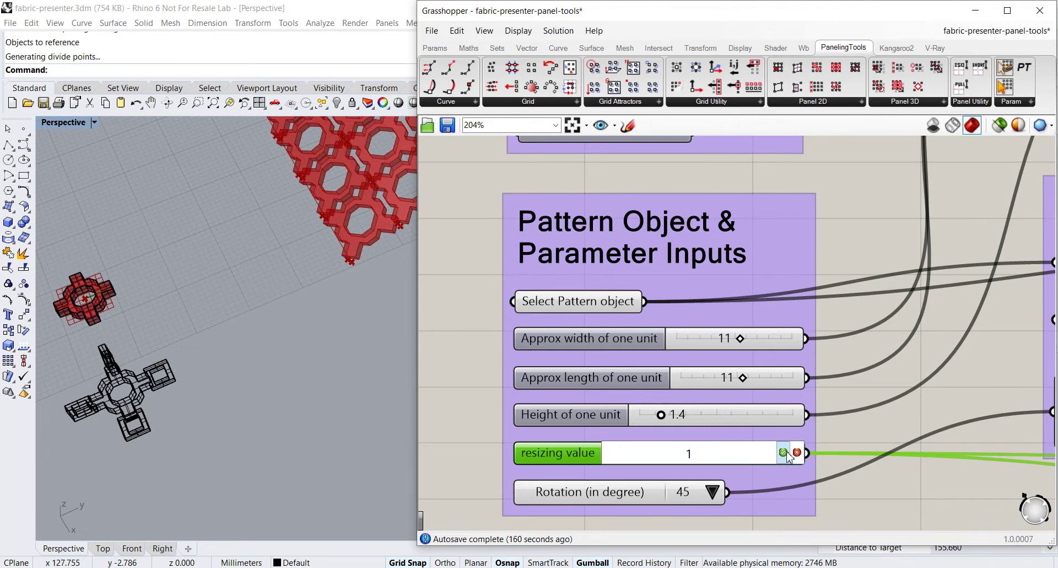
pyautogui.press('Return')
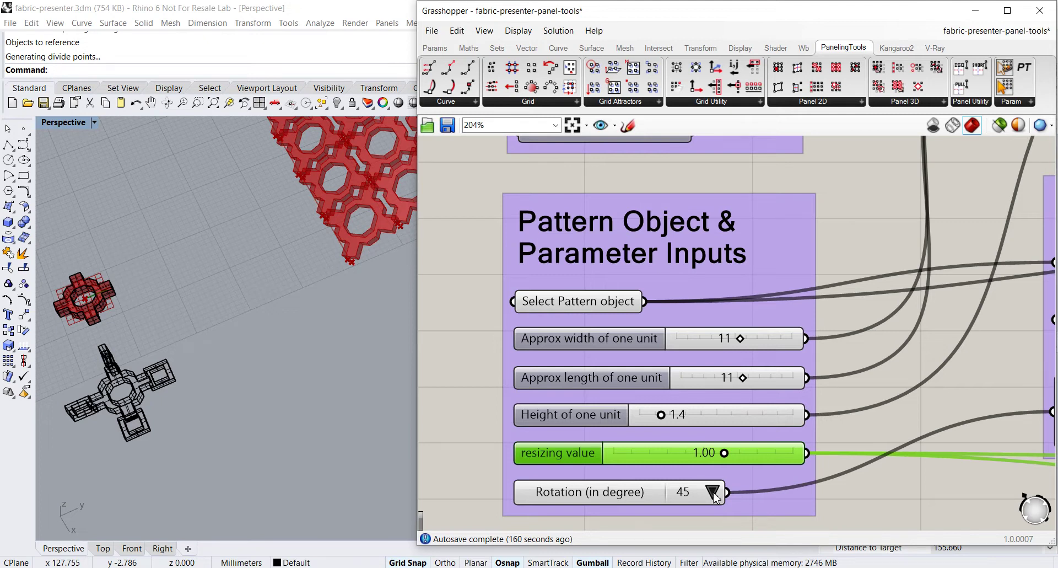
pyautogui.click(714, 496)
pyautogui.click(734, 508)
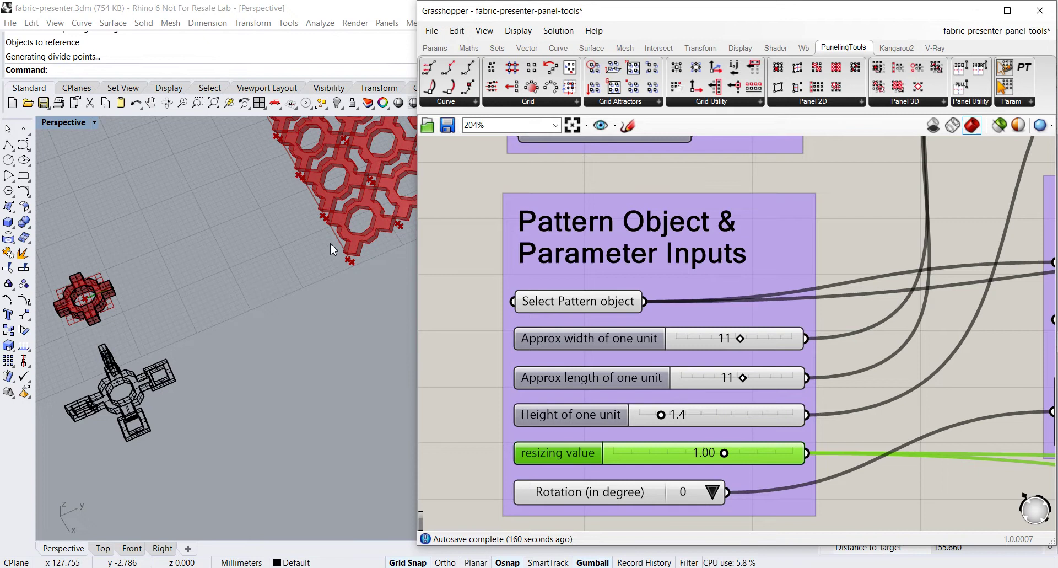
# - Clear the geometry referenced by the Select Pattern object parameter
pyautogui.keyDown('shift'); pyautogui.moveTo(294, 230); pyautogui.dragTo(242, 300, button='right'); pyautogui.keyUp('shift')
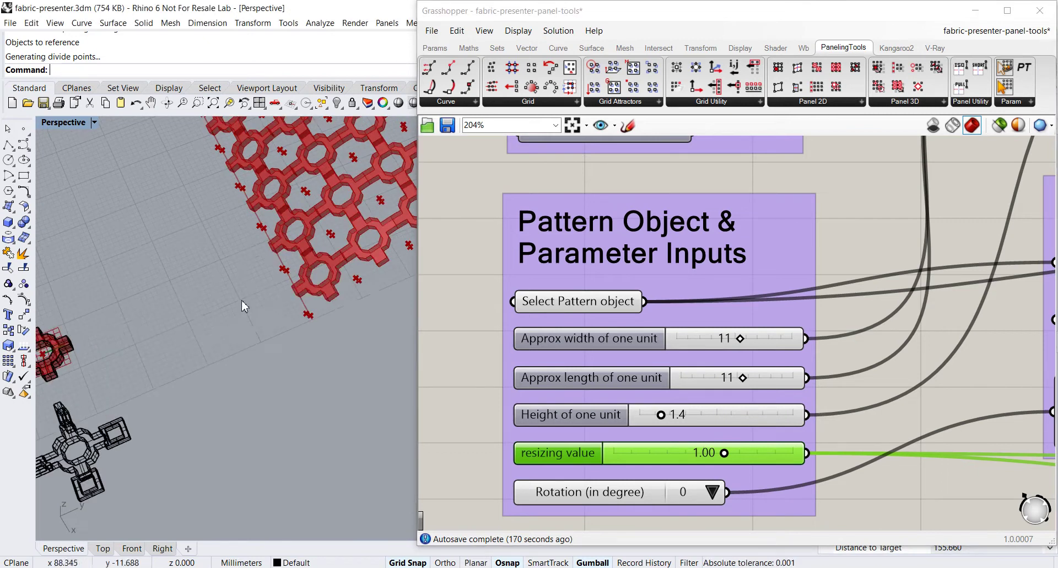
pyautogui.click(555, 305)
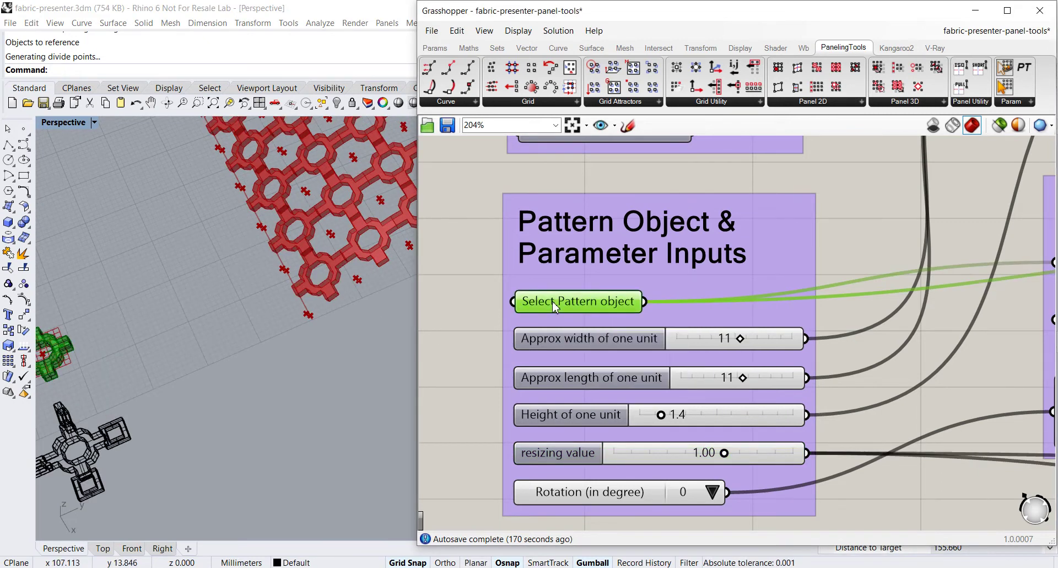
pyautogui.rightClick(554, 304)
pyautogui.click(608, 507)
# - Set the Perspective viewport to Shaded display and examine the source pattern unit with four square link arms
pyautogui.scroll(-6, 229, 298)
pyautogui.moveTo(270, 290)
pyautogui.keyDown('shift'); pyautogui.mouseDown(button='right')
pyautogui.moveTo(258, 336)
pyautogui.moveTo(292, 305)
pyautogui.moveTo(256, 331)
pyautogui.moveTo(287, 295)
pyautogui.moveTo(226, 281)
pyautogui.mouseUp(button='right'); pyautogui.keyUp('shift')
pyautogui.scroll(3, 256, 331)
pyautogui.click(256, 314)
pyautogui.click(64, 124)
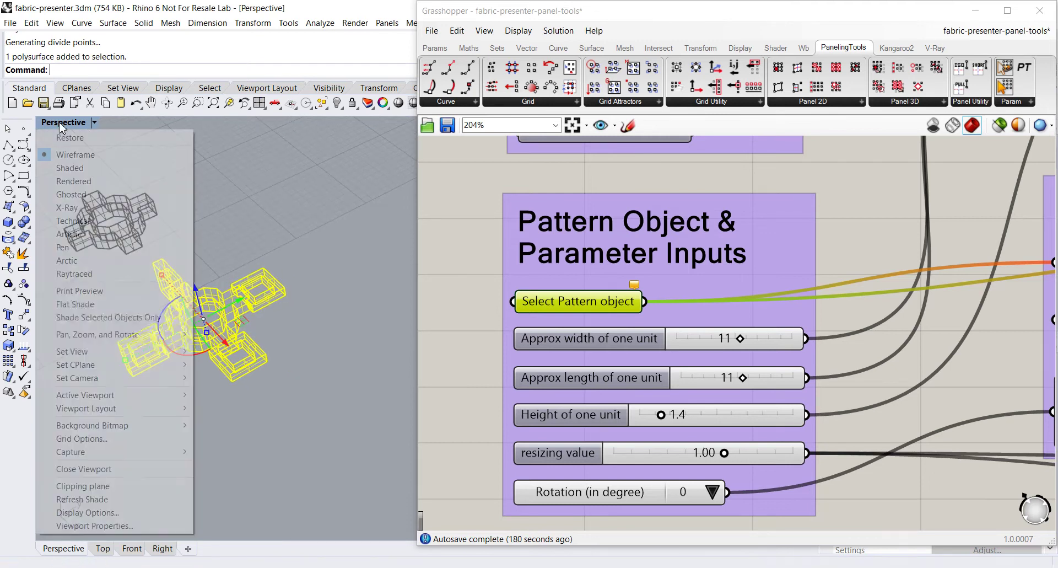
pyautogui.click(69, 167)
pyautogui.click(244, 252)
pyautogui.scroll(6, 263, 284)
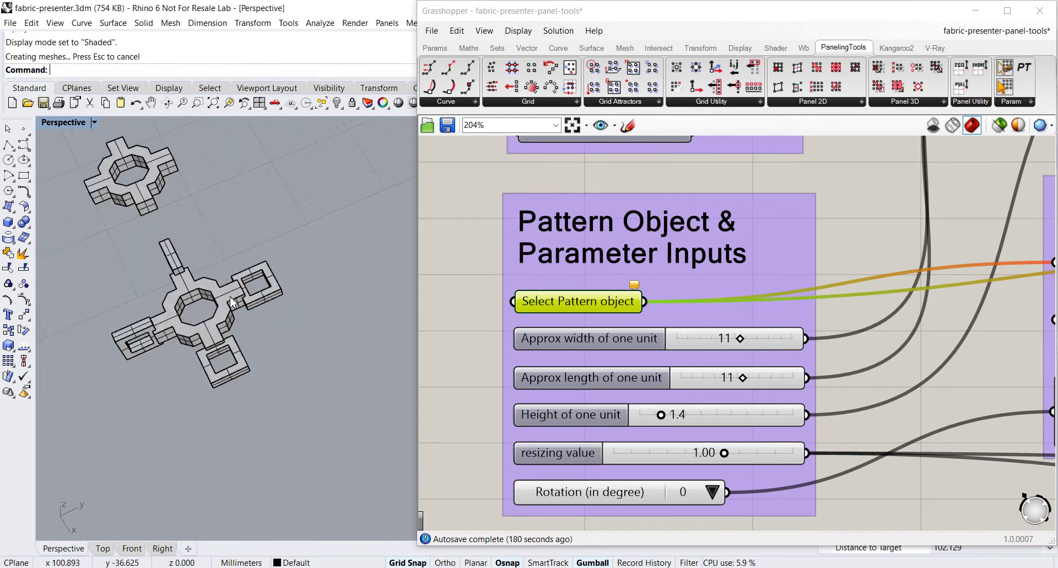
pyautogui.moveTo(276, 285); pyautogui.dragTo(250, 405, button='right')
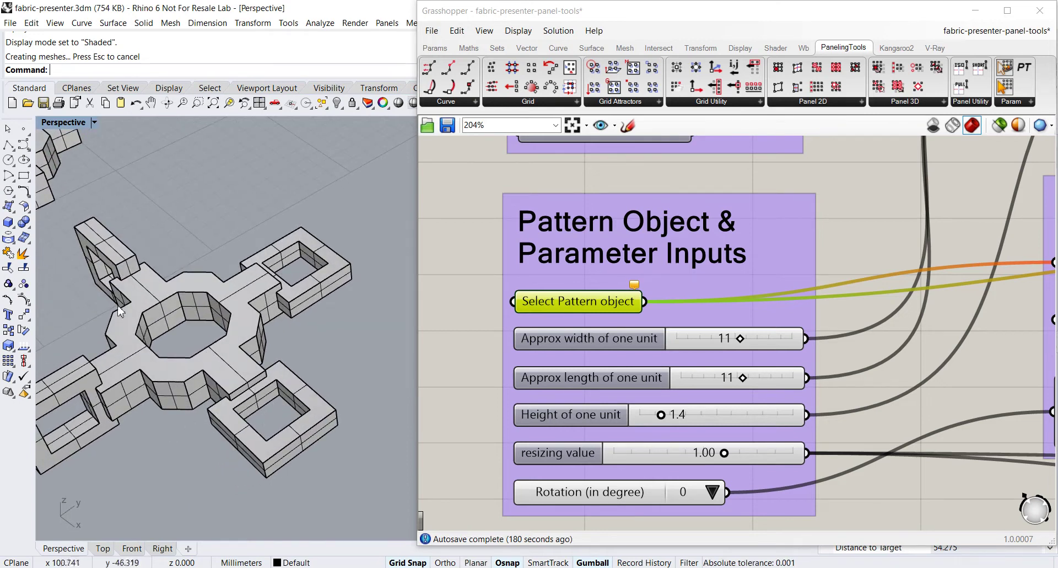
# - Reference the source unit with the four square link arms as the Select Pattern object geometry
pyautogui.scroll(-6, 252, 286)
pyautogui.keyDown('shift'); pyautogui.moveTo(272, 293); pyautogui.dragTo(226, 359, button='right'); pyautogui.keyUp('shift')
pyautogui.scroll(-2, 269, 313)
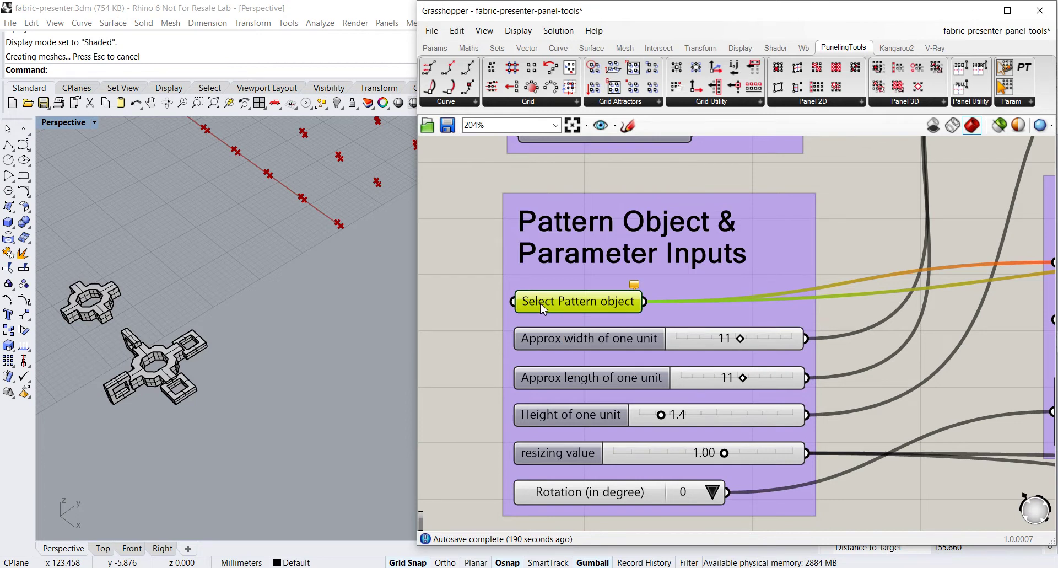
pyautogui.rightClick(590, 307)
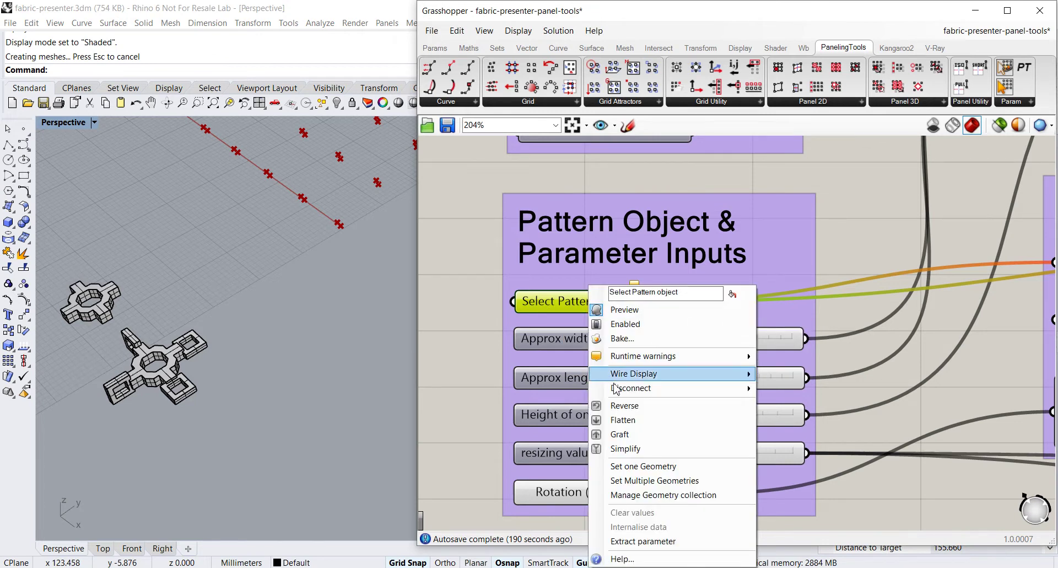
pyautogui.click(630, 466)
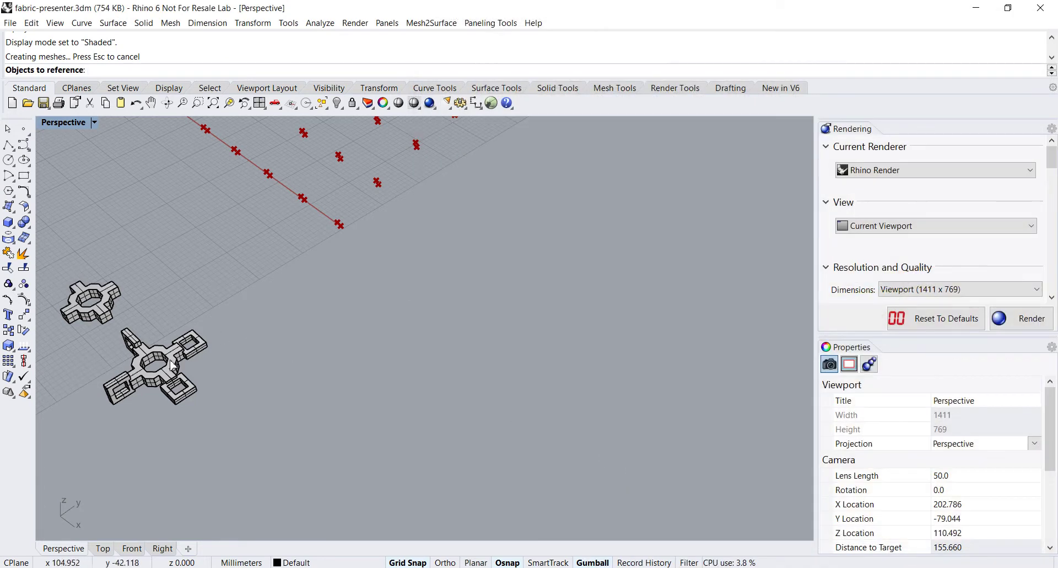
pyautogui.click(177, 365)
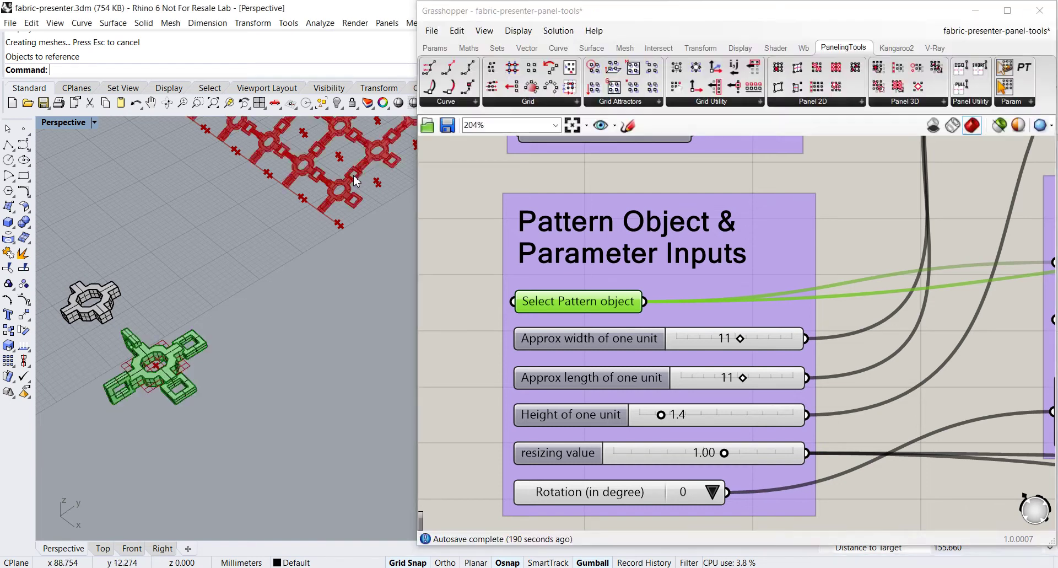
# - Inspect the fabric's corner up close, checking whether the link arms of neighbouring units interlock
pyautogui.keyDown('shift'); pyautogui.moveTo(353, 175); pyautogui.dragTo(219, 379, button='right'); pyautogui.keyUp('shift')
pyautogui.scroll(10, 203, 364)
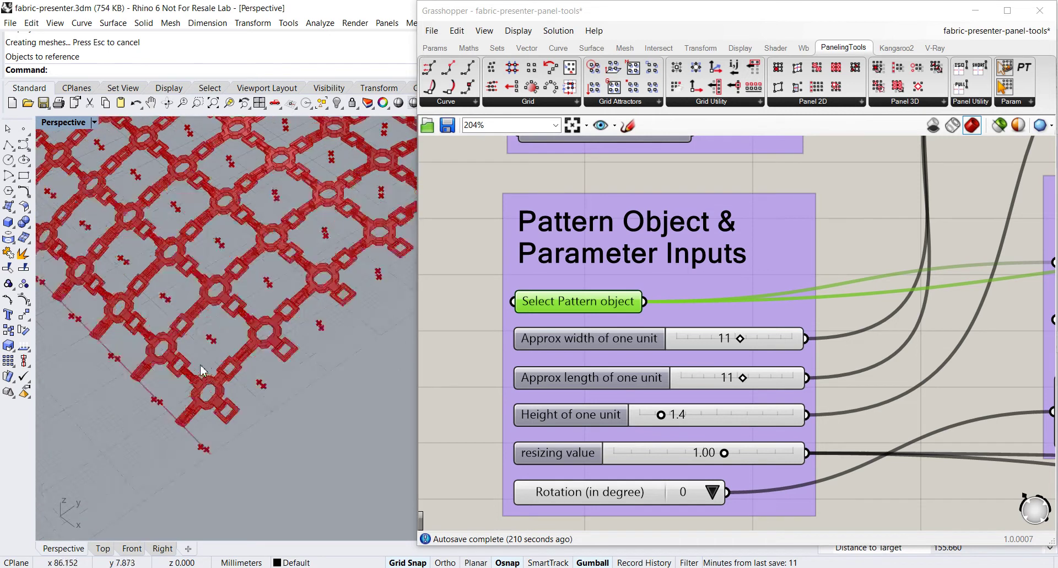
pyautogui.scroll(5, 264, 313)
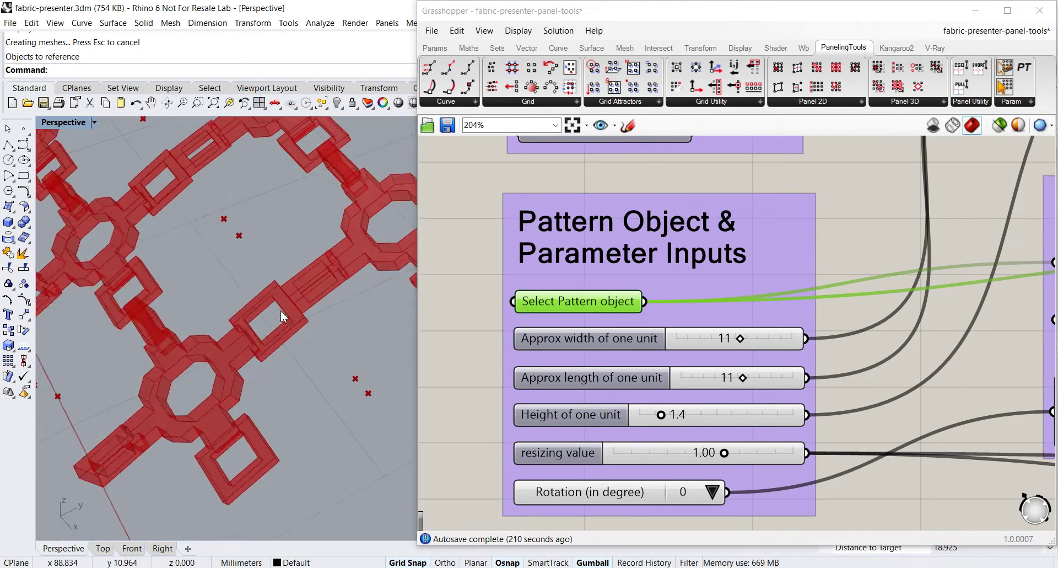
pyautogui.scroll(-8, 282, 313)
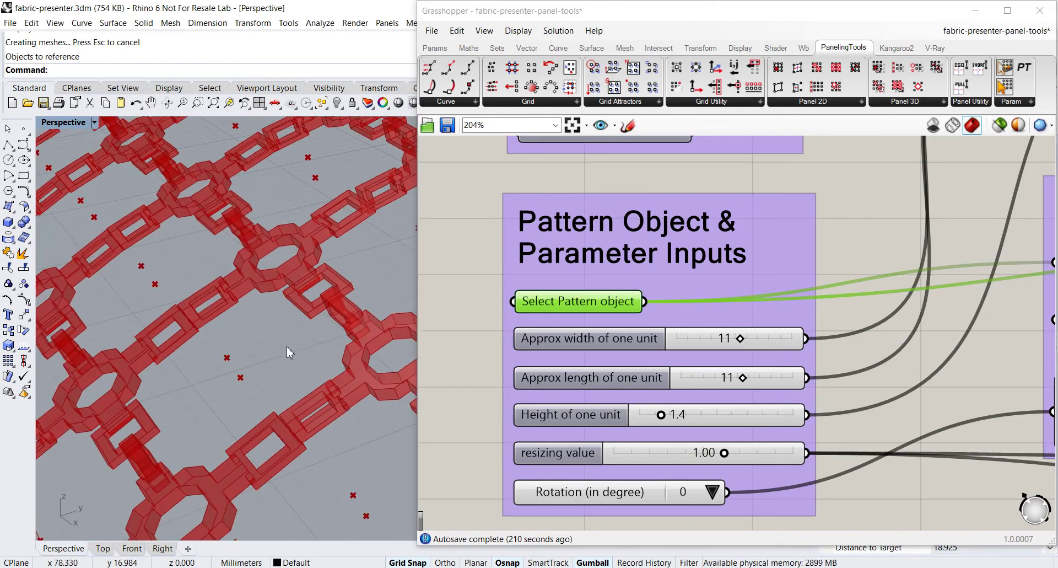
pyautogui.scroll(8, 286, 346)
pyautogui.scroll(6, 288, 358)
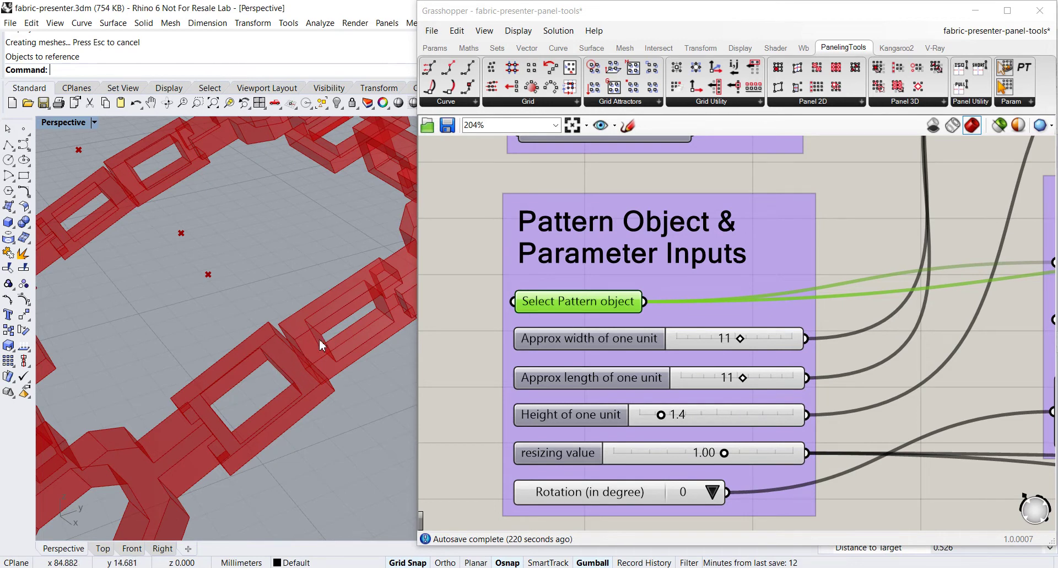
pyautogui.moveTo(305, 355); pyautogui.dragTo(351, 380, button='right')
pyautogui.scroll(8, 254, 330)
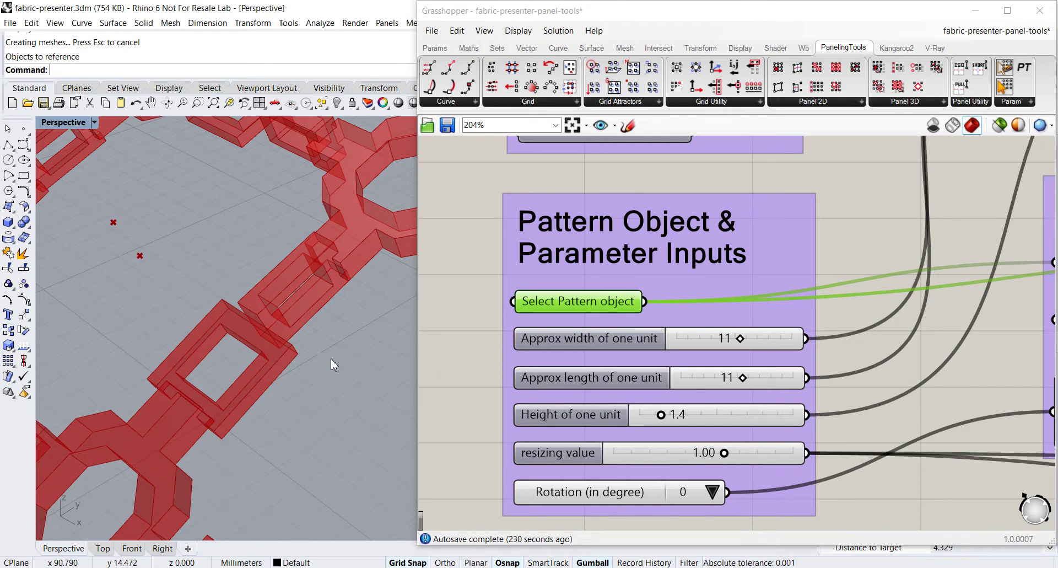
# - Set the resizing value of the pattern units to 1.1
pyautogui.doubleClick(707, 452)
pyautogui.moveTo(704, 459); pyautogui.dragTo(696, 459)
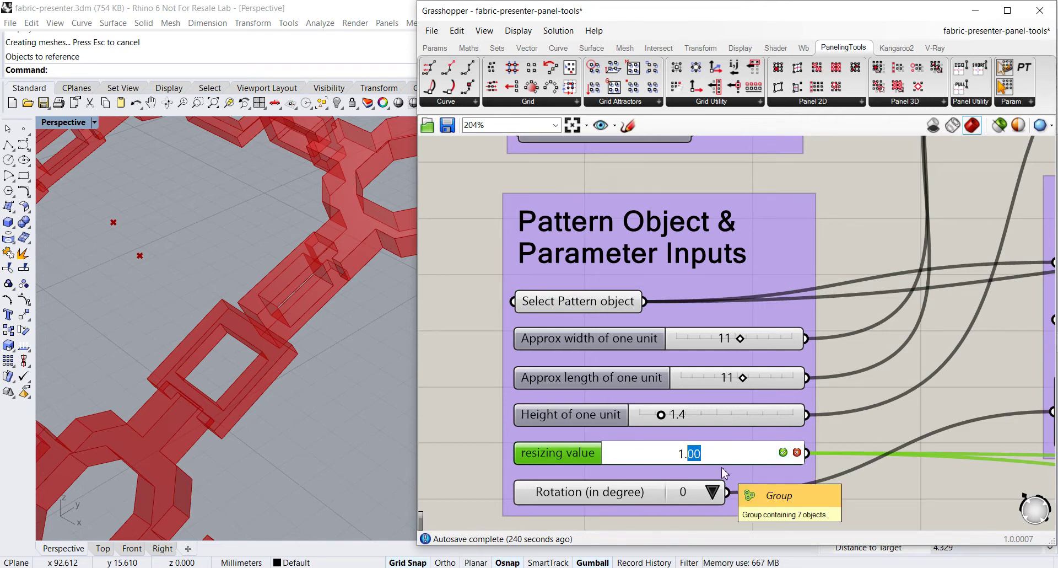
pyautogui.write('1')
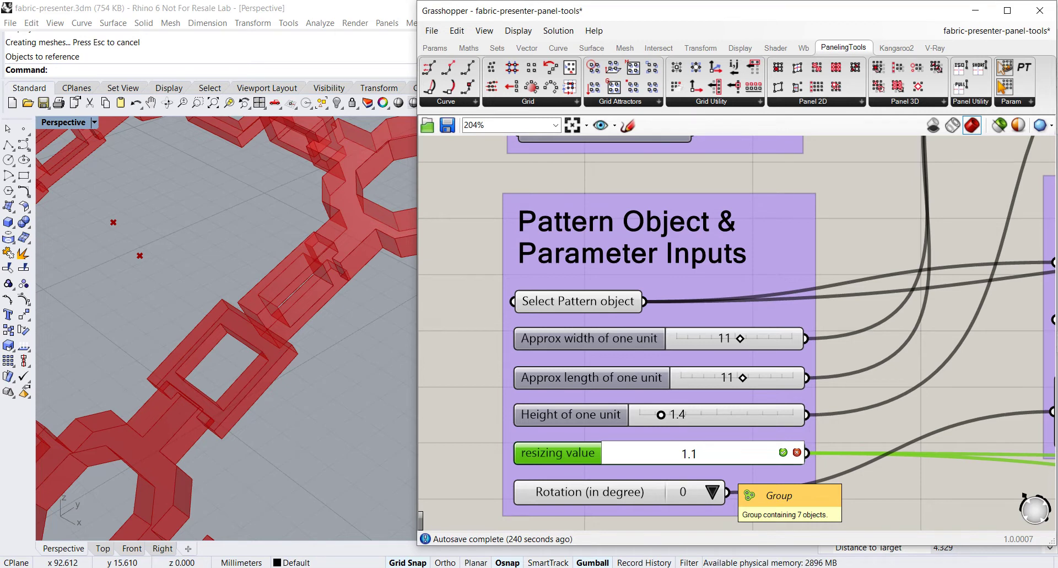
pyautogui.click(784, 453)
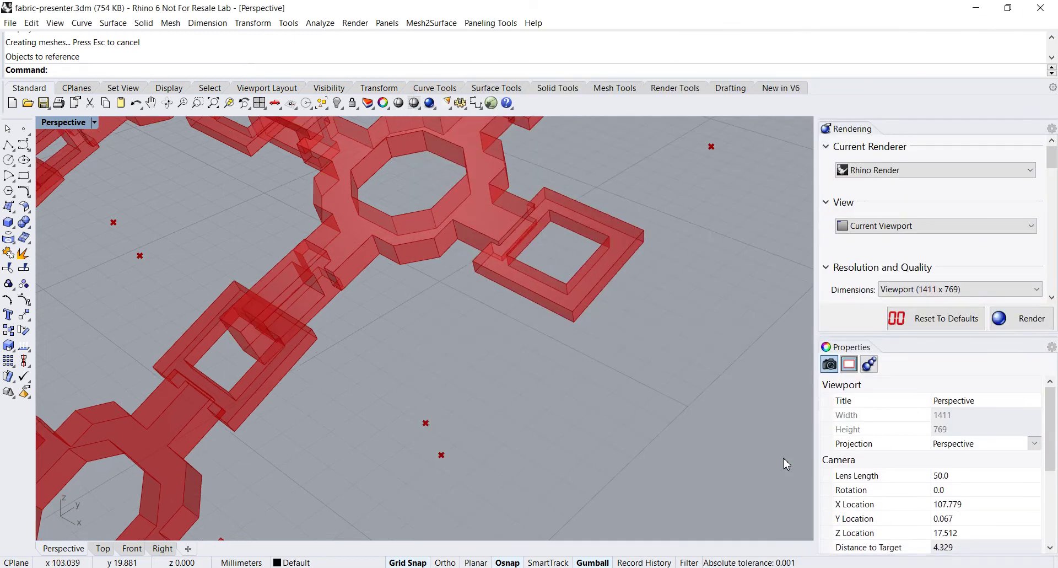
# - Examine the enlarged units from several angles, checking how the square links pass through each other across the fabric
pyautogui.scroll(-4, 343, 360)
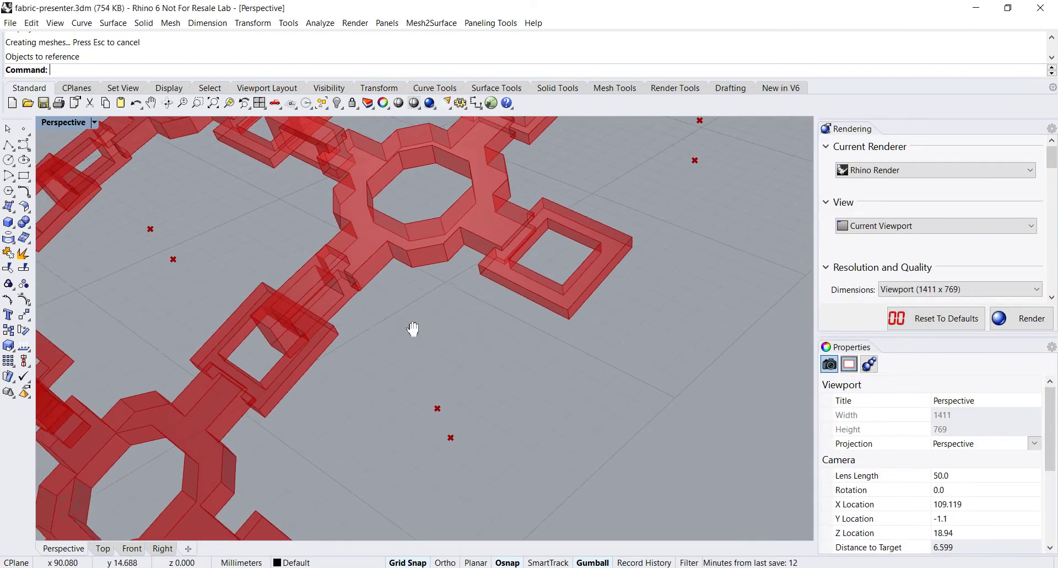
pyautogui.scroll(-2, 331, 341)
pyautogui.scroll(8, 416, 286)
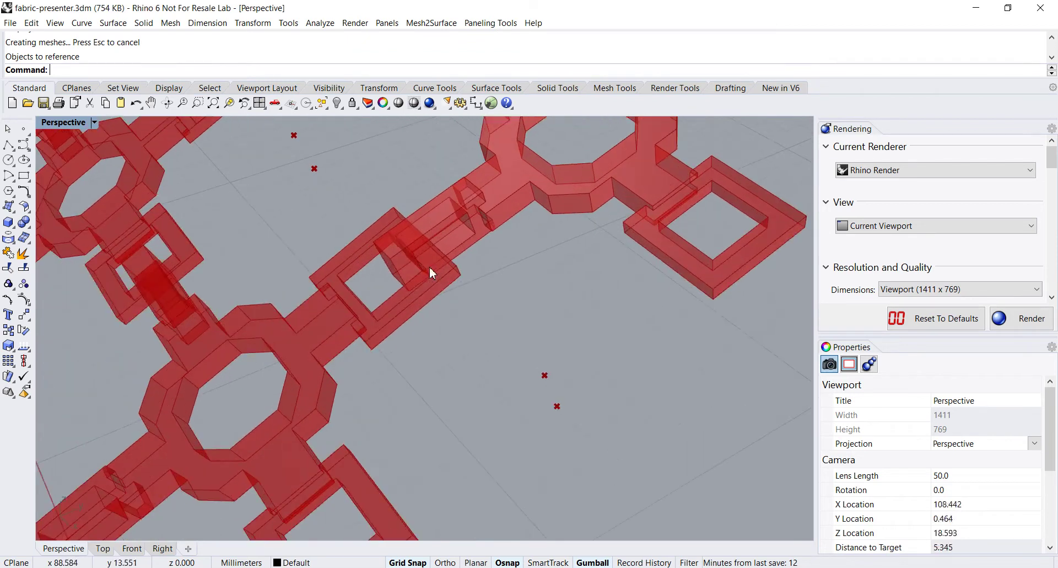
pyautogui.scroll(4, 414, 251)
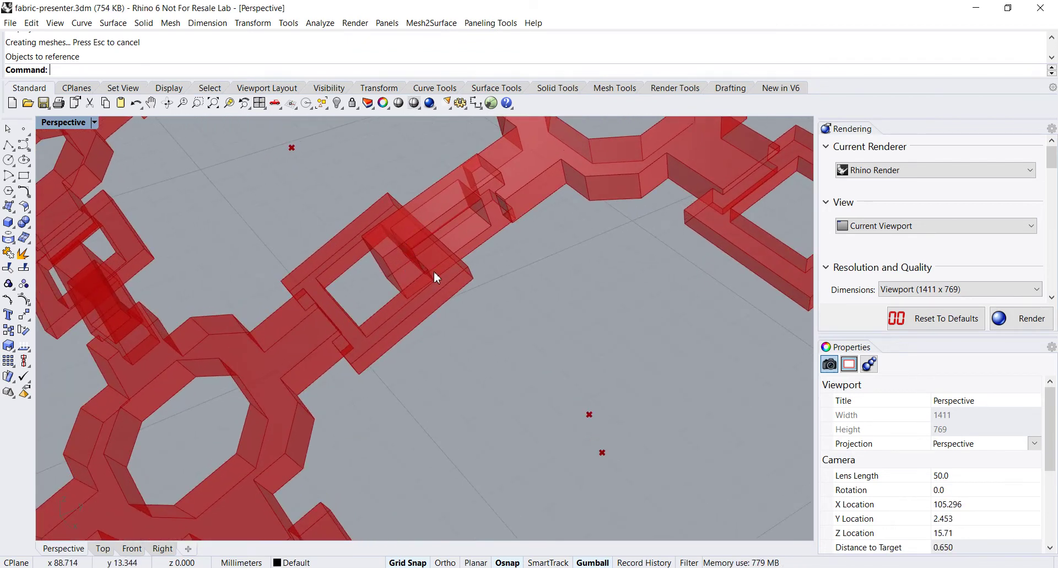
pyautogui.scroll(-15, 435, 232)
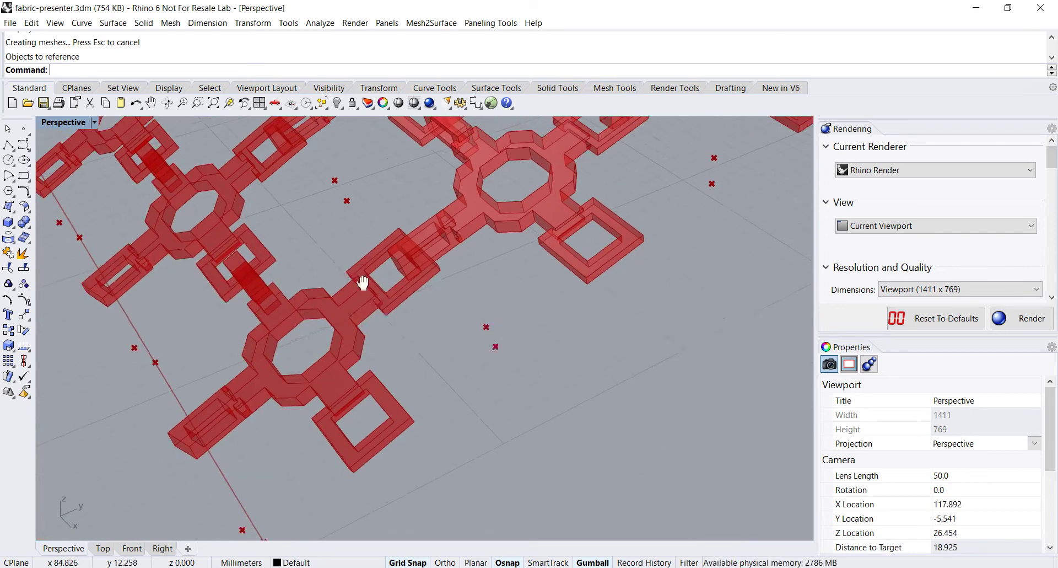
pyautogui.moveTo(403, 279); pyautogui.dragTo(438, 271, button='right')
pyautogui.keyDown('shift'); pyautogui.moveTo(324, 298); pyautogui.dragTo(488, 362, button='right'); pyautogui.keyUp('shift')
pyautogui.scroll(16, 373, 314)
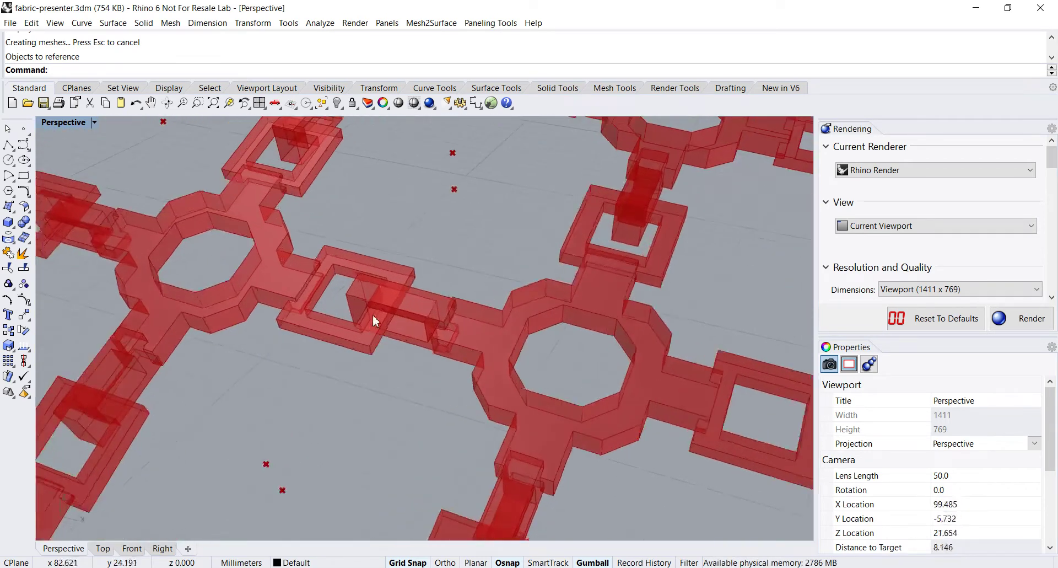
pyautogui.scroll(-14, 372, 301)
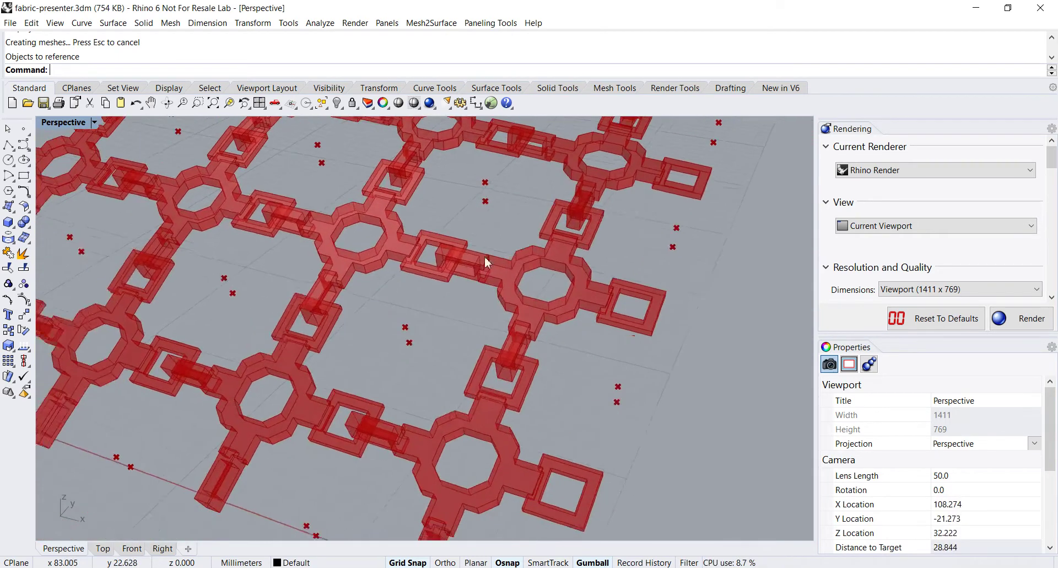
pyautogui.moveTo(467, 265); pyautogui.dragTo(424, 331, button='right')
pyautogui.scroll(-4, 424, 331)
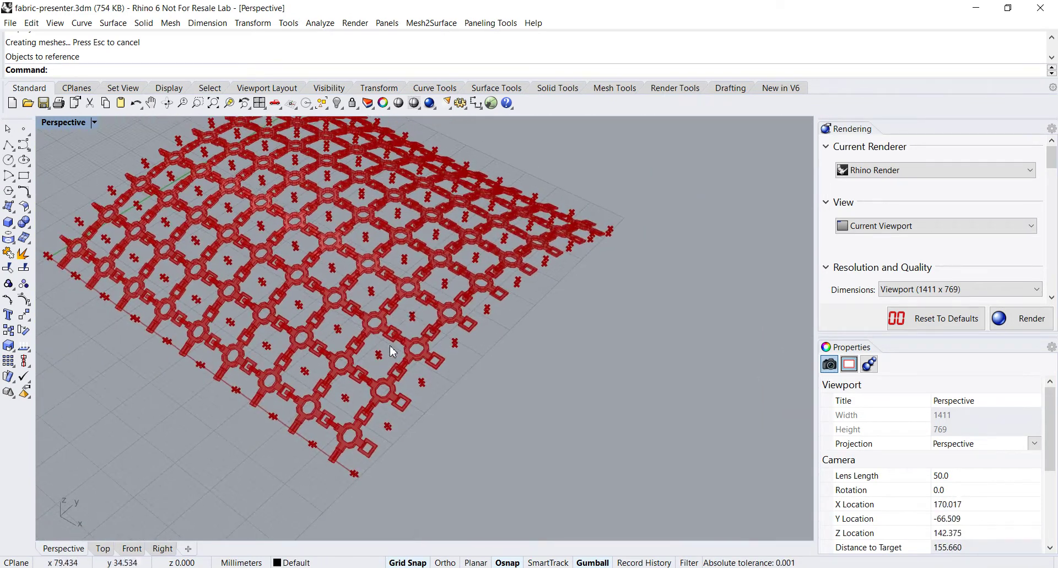
# - Bring back the Grasshopper window and follow the definition from the parameter inputs through Scaling to the Morph 3D component
pyautogui.press('super+d')
pyautogui.press('super+d')
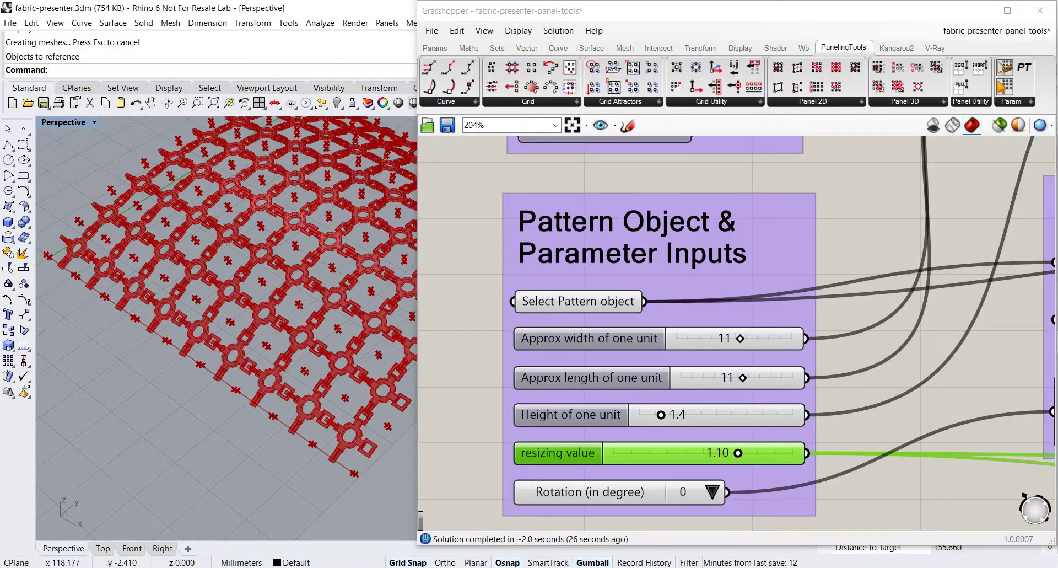
pyautogui.keyDown('shift'); pyautogui.moveTo(328, 370); pyautogui.dragTo(239, 433, button='right'); pyautogui.keyUp('shift')
pyautogui.scroll(-2, 267, 366)
pyautogui.moveTo(267, 366)
pyautogui.keyDown('shift'); pyautogui.mouseDown(button='right')
pyautogui.moveTo(241, 368)
pyautogui.moveTo(251, 357)
pyautogui.mouseUp(button='right'); pyautogui.keyUp('shift')
pyautogui.scroll(-6, 521, 328)
pyautogui.scroll(2, 679, 390)
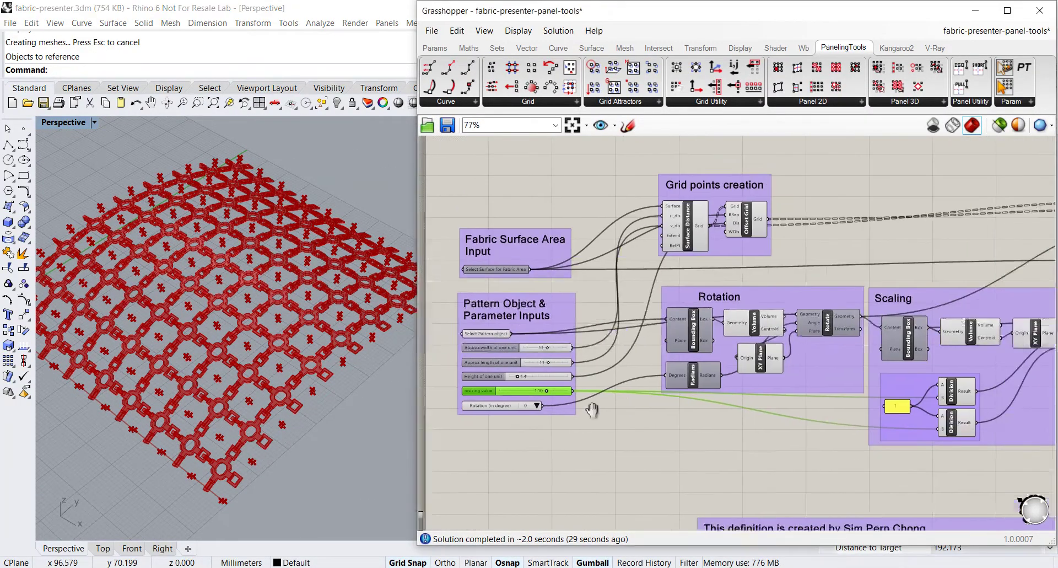
pyautogui.moveTo(678, 390); pyautogui.dragTo(512, 379, button='right')
pyautogui.scroll(3, 730, 313)
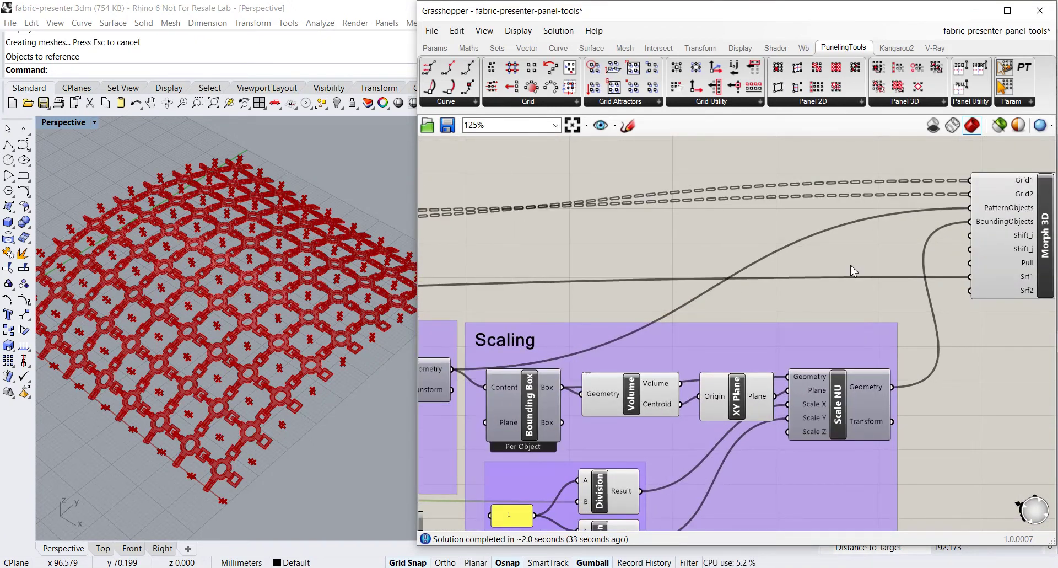
pyautogui.moveTo(857, 267); pyautogui.dragTo(748, 294, button='right')
pyautogui.scroll(3, 904, 317)
pyautogui.scroll(2, 915, 302)
pyautogui.moveTo(888, 256); pyautogui.dragTo(870, 331, button='right')
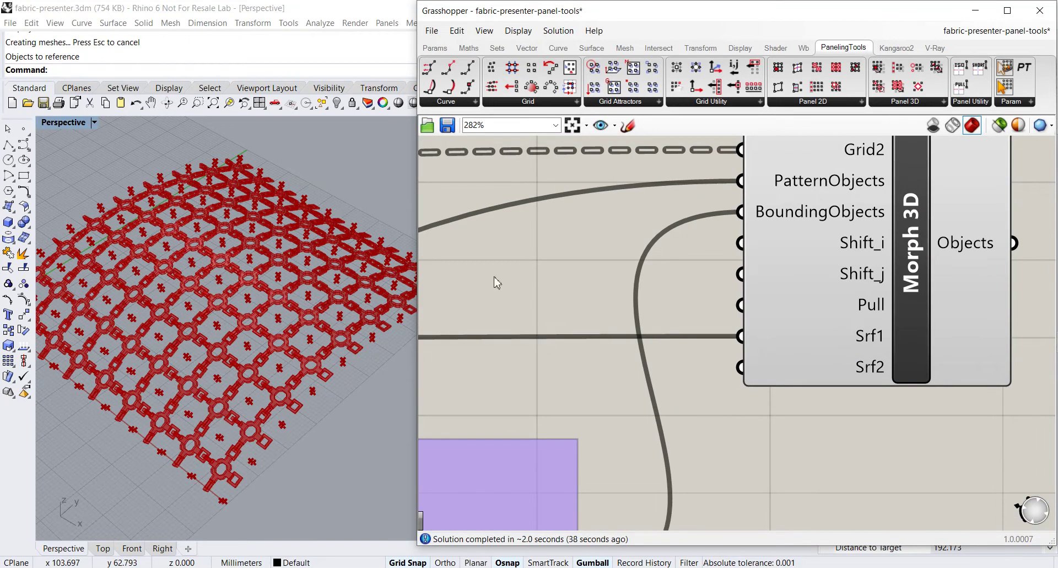
# - Bake the Morph 3D component's objects into the Rhino document with the default attributes
pyautogui.scroll(8, 302, 302)
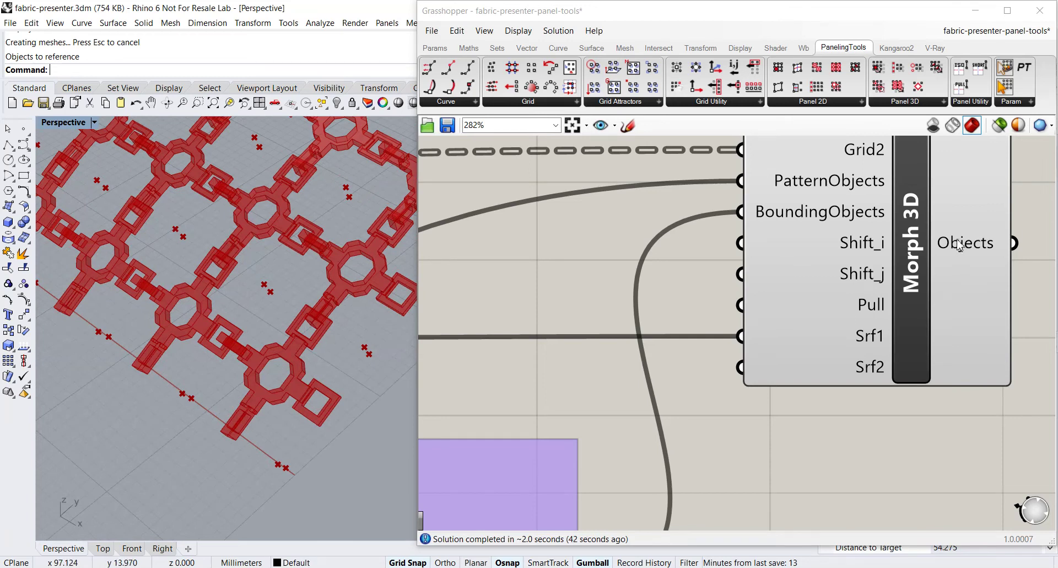
pyautogui.moveTo(280, 359); pyautogui.dragTo(221, 356, button='right')
pyautogui.keyDown('shift'); pyautogui.moveTo(309, 346); pyautogui.dragTo(213, 330, button='right'); pyautogui.keyUp('shift')
pyautogui.scroll(-3, 882, 295)
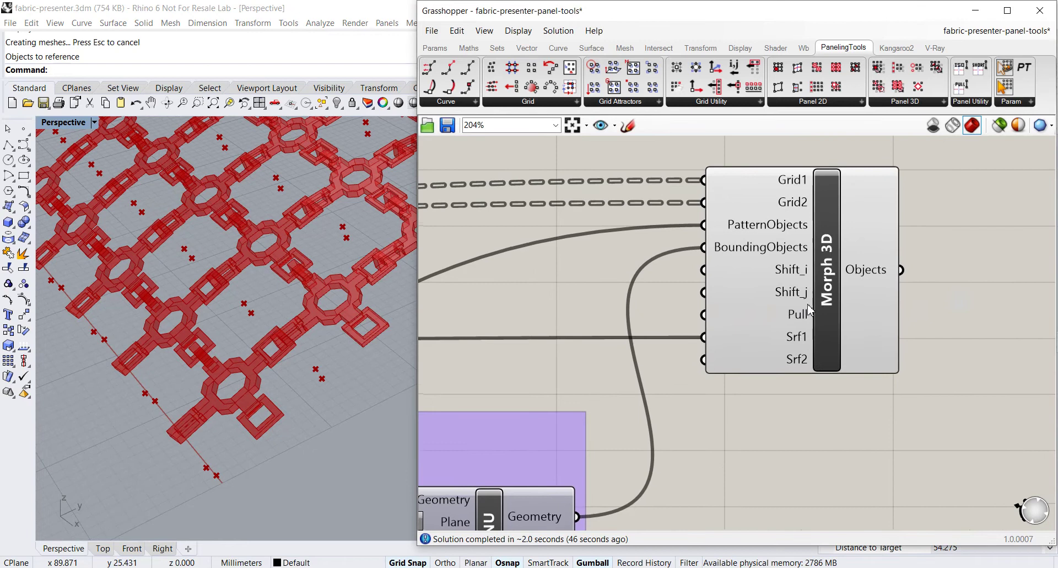
pyautogui.scroll(3, 831, 307)
pyautogui.scroll(-1, 872, 285)
pyautogui.moveTo(855, 279); pyautogui.dragTo(815, 276, button='right')
pyautogui.rightClick(814, 270)
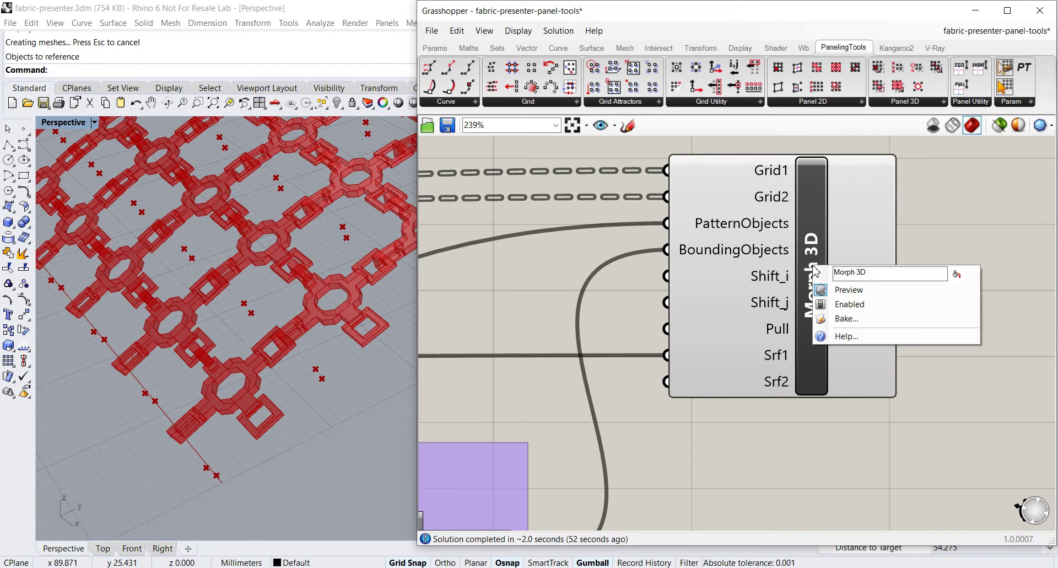
pyautogui.click(827, 320)
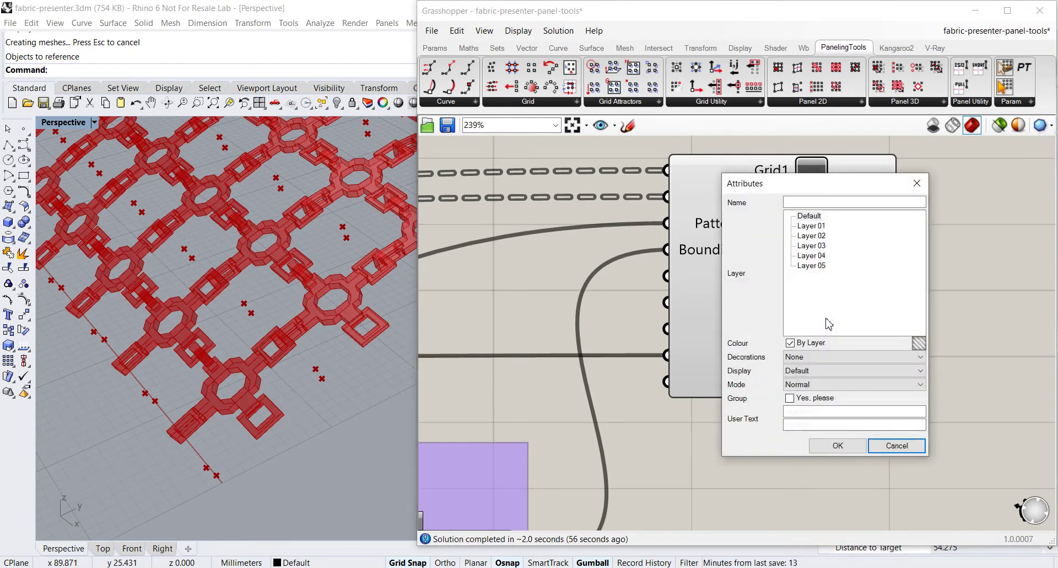
pyautogui.click(838, 446)
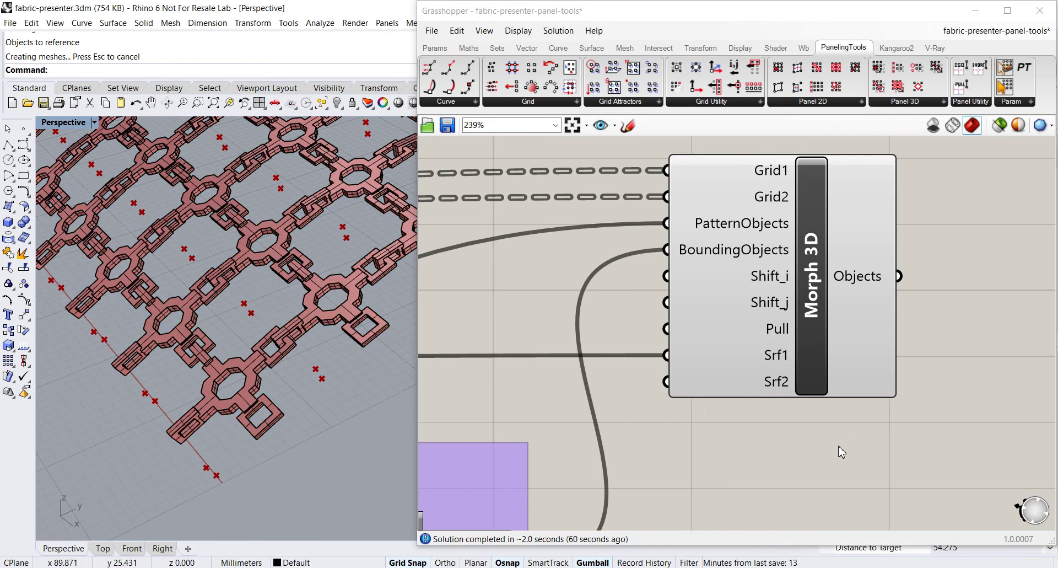
# - Turn off the Grasshopper geometry preview and inspect the baked interlocking units around the fabric's corner
pyautogui.keyDown('shift'); pyautogui.moveTo(337, 441); pyautogui.dragTo(369, 407, button='right'); pyautogui.keyUp('shift')
pyautogui.scroll(4, 223, 365)
pyautogui.keyDown('shift'); pyautogui.moveTo(272, 389); pyautogui.dragTo(268, 364, button='right'); pyautogui.keyUp('shift')
pyautogui.scroll(-3, 267, 359)
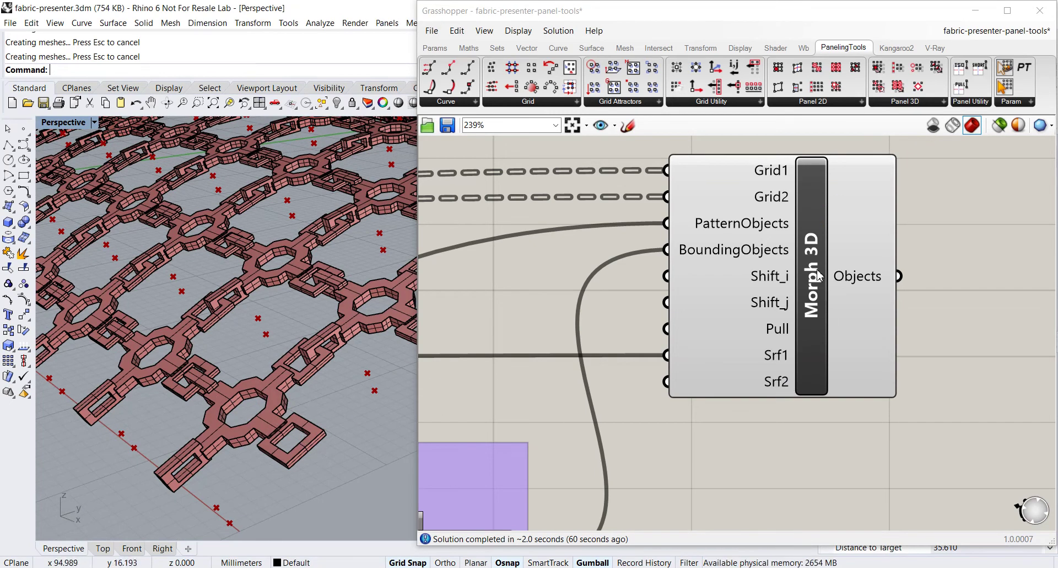
pyautogui.click(941, 128)
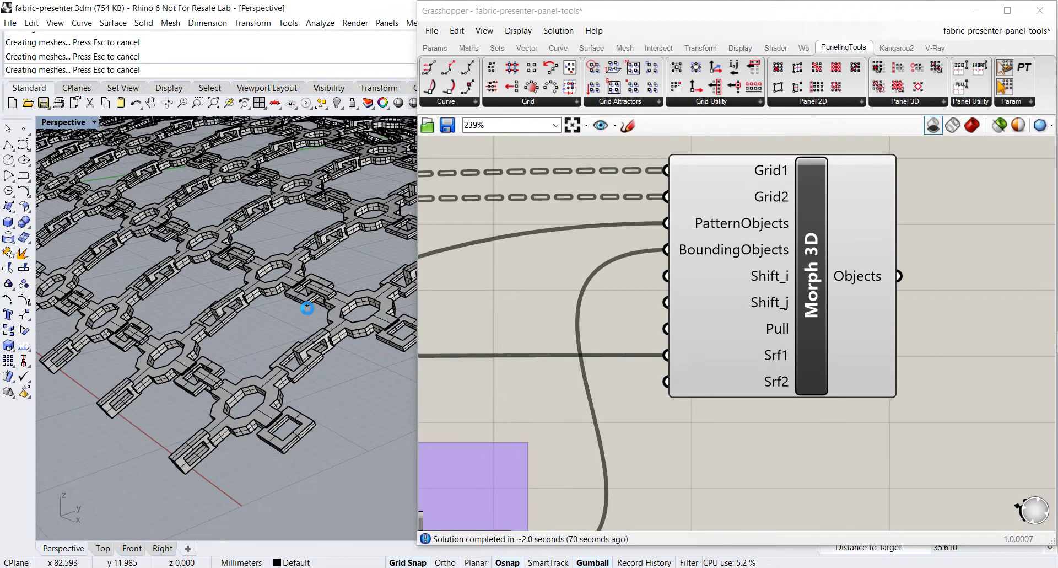
pyautogui.scroll(-4, 306, 309)
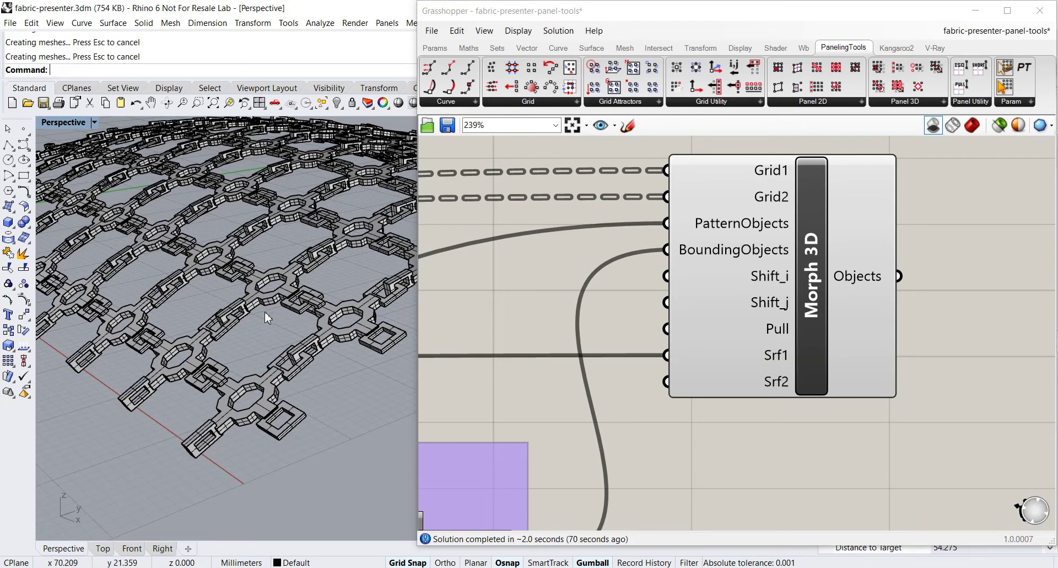
pyautogui.scroll(-4, 267, 309)
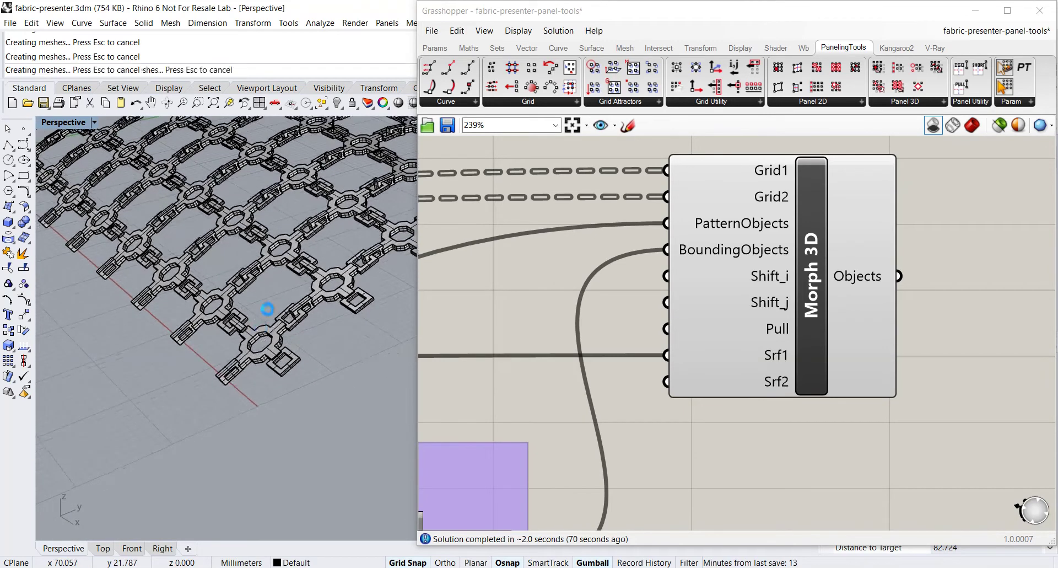
# - Narrow the Grasshopper window to uncover more of the Rhino viewport and set the Perspective view's display mode to Rendered
pyautogui.moveTo(268, 309); pyautogui.dragTo(270, 307, button='right')
pyautogui.scroll(-7, 271, 280)
pyautogui.keyDown('shift'); pyautogui.moveTo(276, 256); pyautogui.dragTo(275, 361, button='right'); pyautogui.keyUp('shift')
pyautogui.scroll(8, 243, 386)
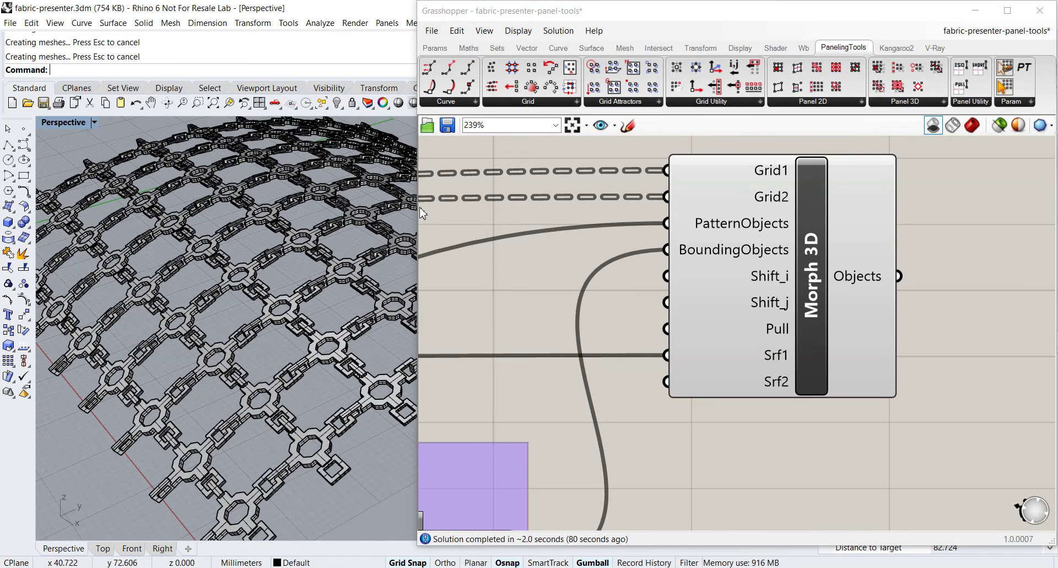
pyautogui.moveTo(422, 213); pyautogui.dragTo(751, 286)
pyautogui.keyDown('shift'); pyautogui.moveTo(447, 358); pyautogui.dragTo(130, 191, button='right'); pyautogui.keyUp('shift')
pyautogui.scroll(-3, 496, 336)
pyautogui.click(60, 122)
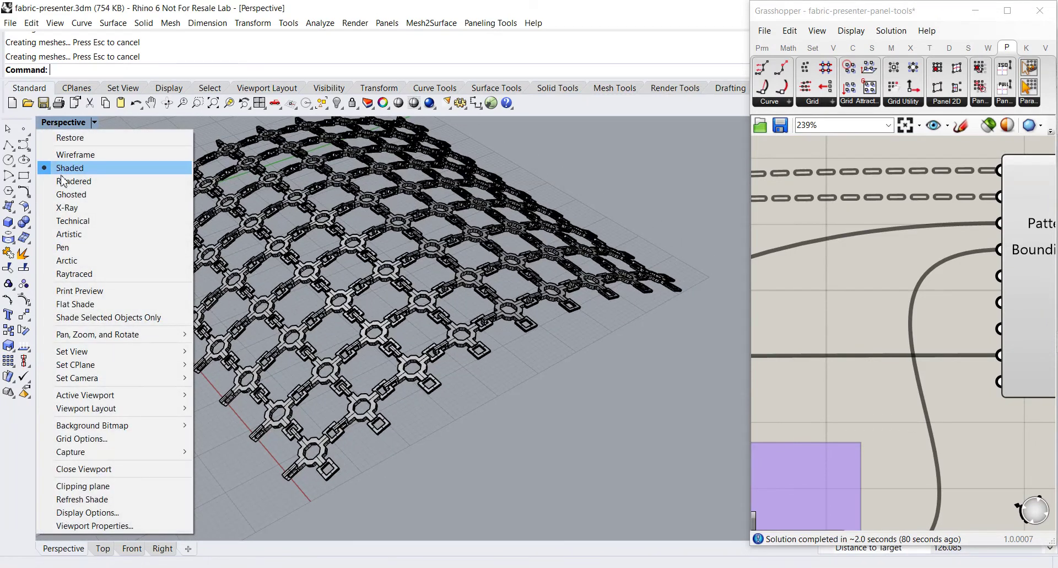
pyautogui.click(69, 181)
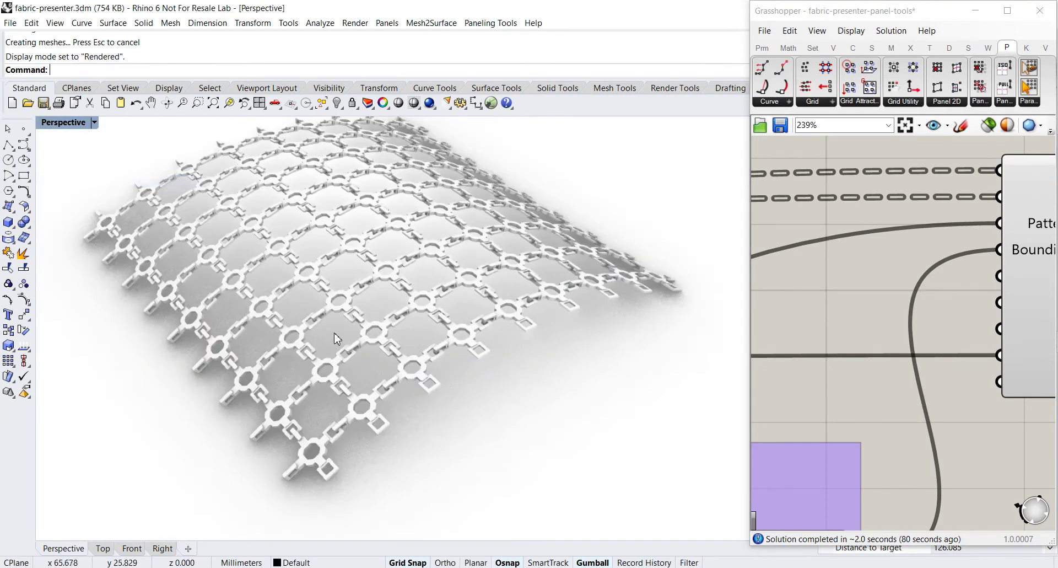
# - Examine the rendered interlocking units up close at the fabric's corner and across the whole curved surface
pyautogui.scroll(8, 415, 395)
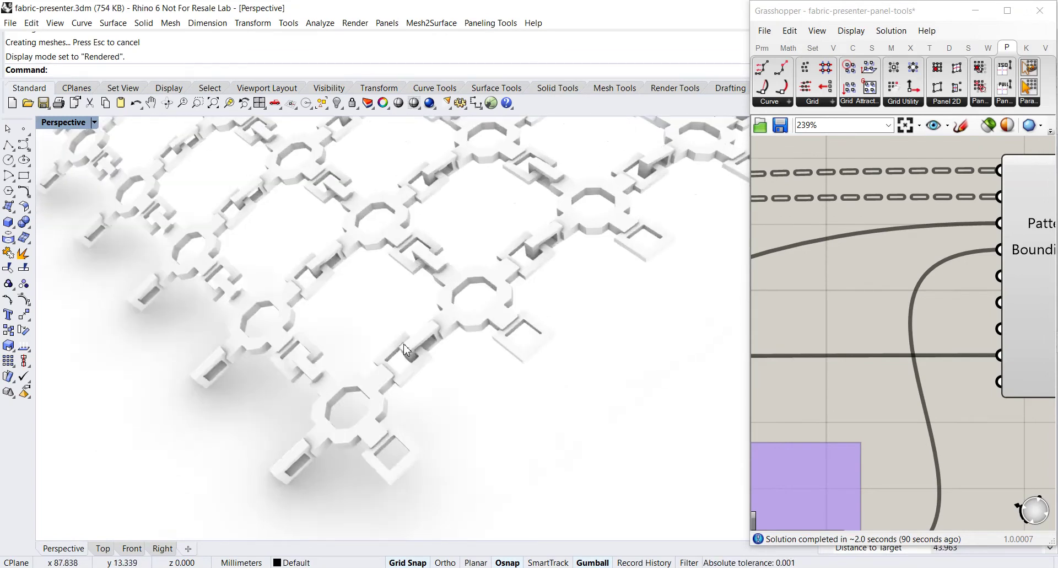
pyautogui.scroll(-4, 386, 326)
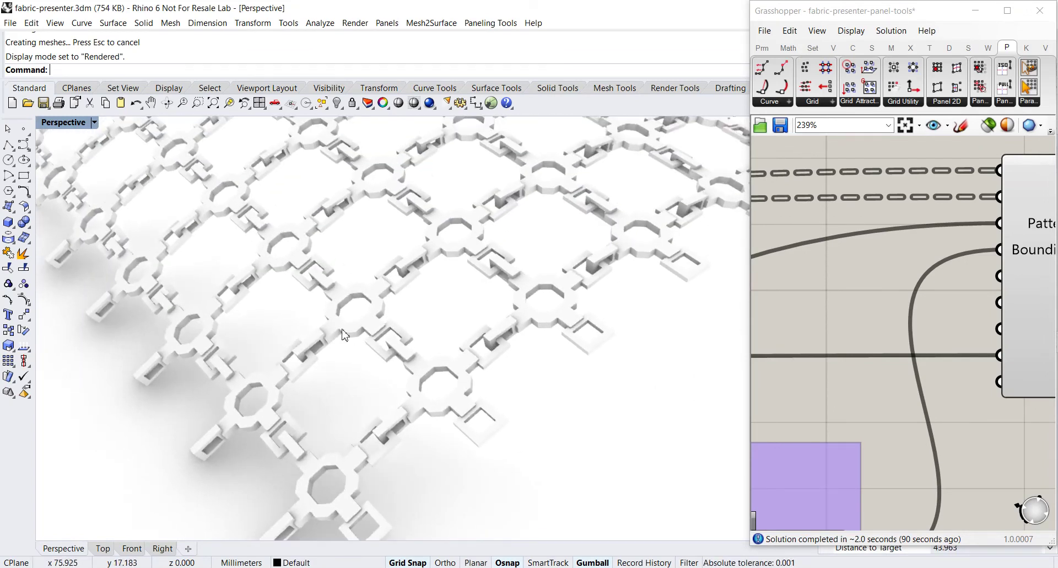
pyautogui.scroll(-2, 381, 322)
pyautogui.moveTo(382, 322); pyautogui.dragTo(460, 322, button='right')
pyautogui.keyDown('shift'); pyautogui.moveTo(309, 325); pyautogui.dragTo(386, 331, button='right'); pyautogui.keyUp('shift')
pyautogui.keyDown('shift'); pyautogui.moveTo(489, 303); pyautogui.dragTo(389, 357, button='right'); pyautogui.keyUp('shift')
pyautogui.scroll(-4, 354, 327)
pyautogui.scroll(-4, 395, 319)
pyautogui.scroll(-3, 443, 315)
pyautogui.scroll(4, 356, 332)
# - Move and widen the Grasshopper window so the definition is readable beside the rendered fabric
pyautogui.moveTo(889, 12); pyautogui.dragTo(704, 18)
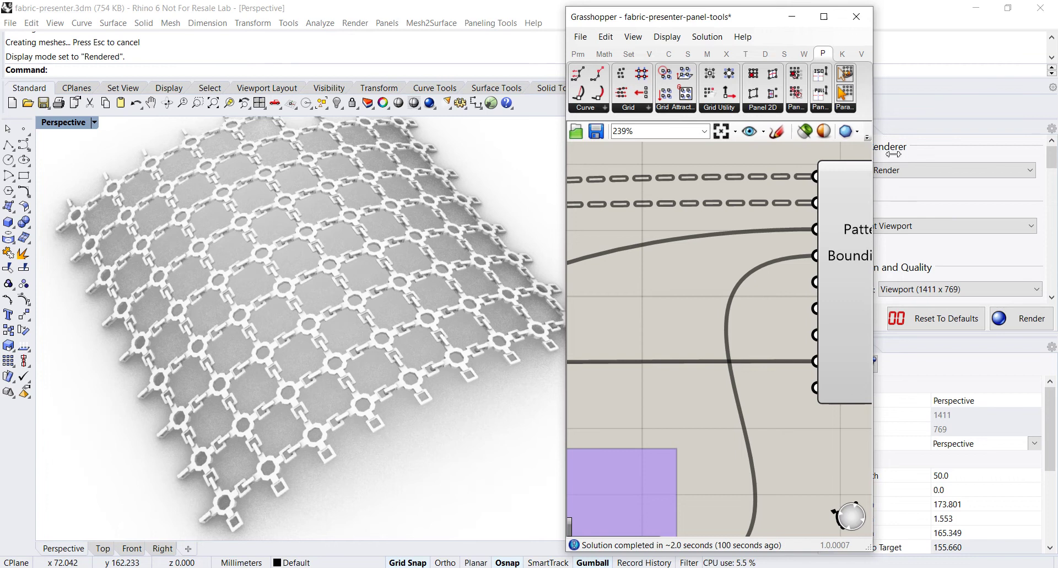
pyautogui.moveTo(875, 155); pyautogui.dragTo(1051, 155)
pyautogui.moveTo(806, 17); pyautogui.dragTo(747, 11)
pyautogui.scroll(-2, 730, 215)
pyautogui.moveTo(998, 189); pyautogui.dragTo(1055, 191)
pyautogui.moveTo(797, 8); pyautogui.dragTo(748, 10)
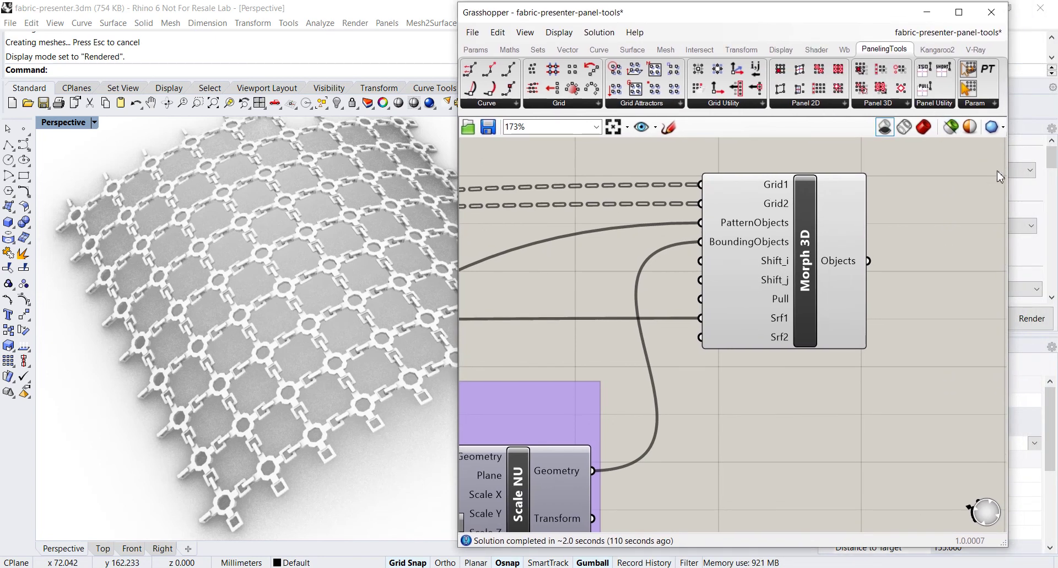
pyautogui.moveTo(1012, 175); pyautogui.dragTo(1054, 177)
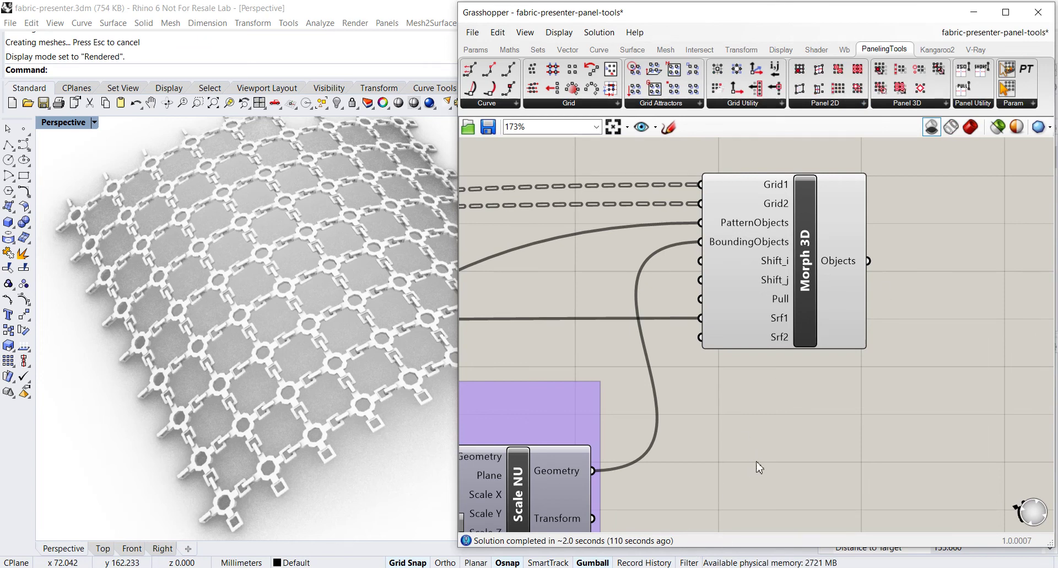
# - Review the whole definition, from the surface and parameter inputs through grid points creation, rotation and scaling to Morph 3D
pyautogui.scroll(-5, 739, 419)
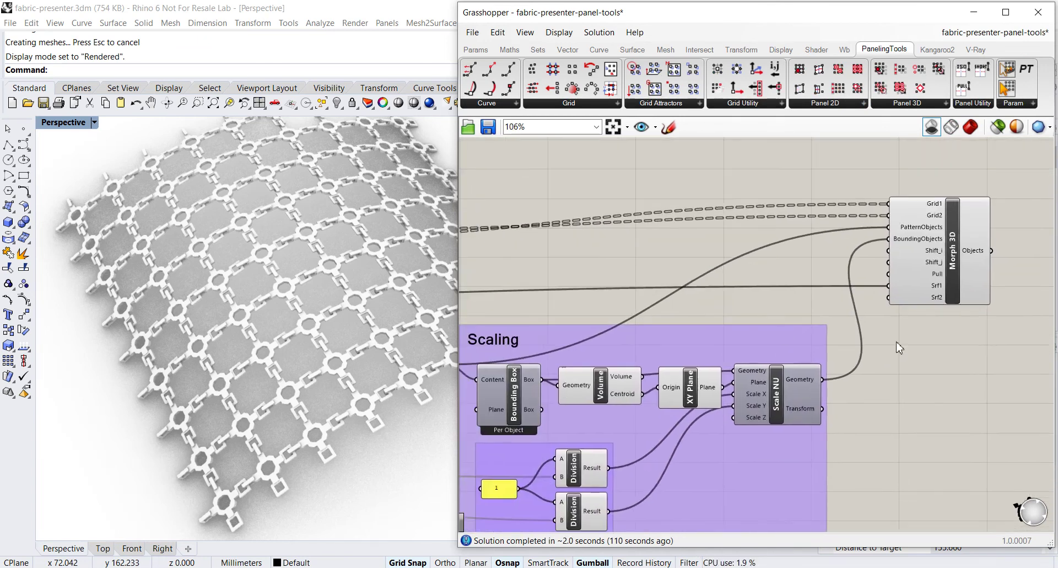
pyautogui.moveTo(687, 322); pyautogui.dragTo(879, 316, button='right')
pyautogui.scroll(-3, 880, 316)
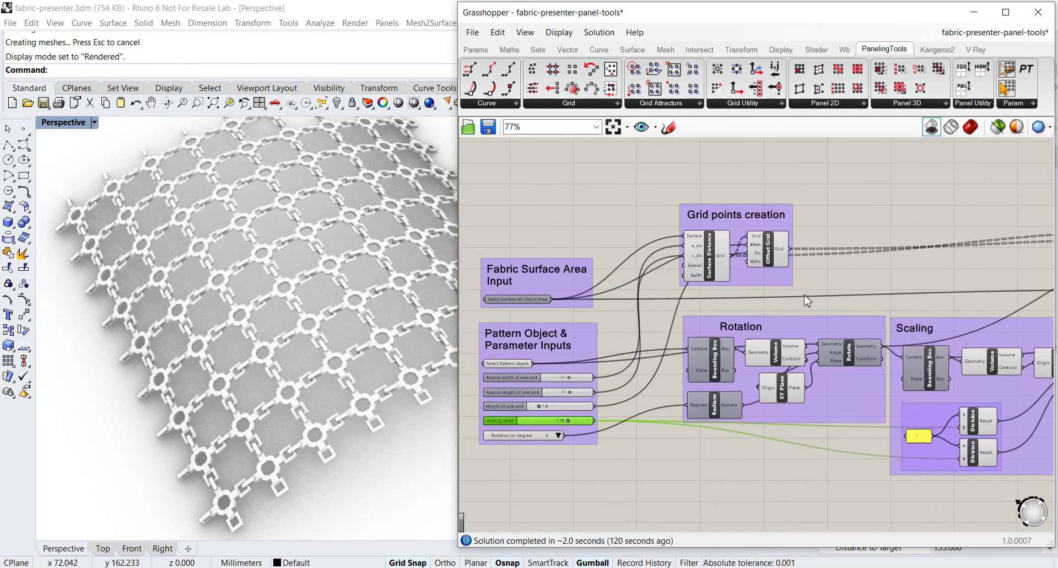
pyautogui.moveTo(715, 282); pyautogui.dragTo(698, 280, button='right')
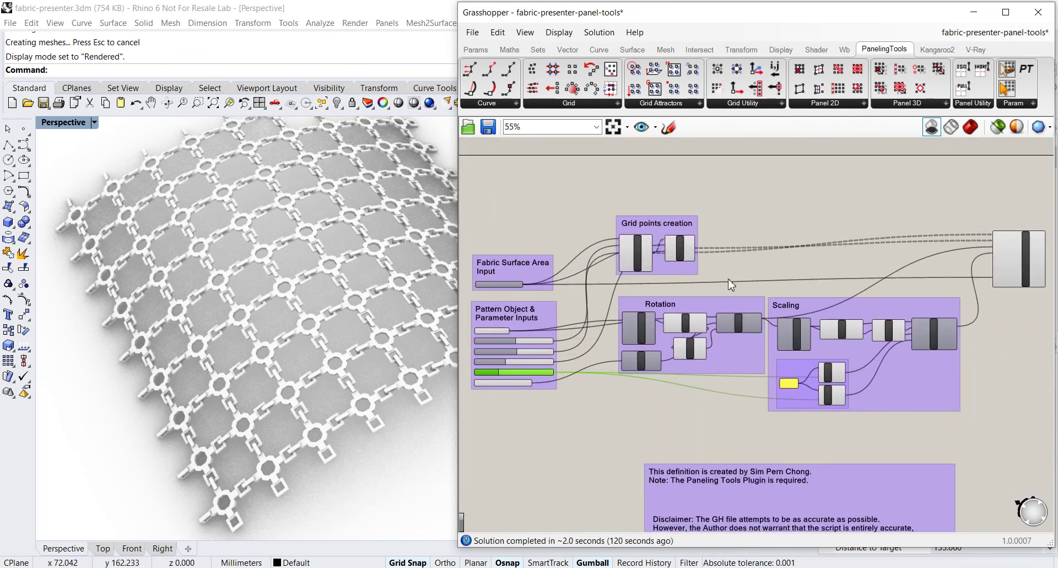
pyautogui.scroll(2, 731, 284)
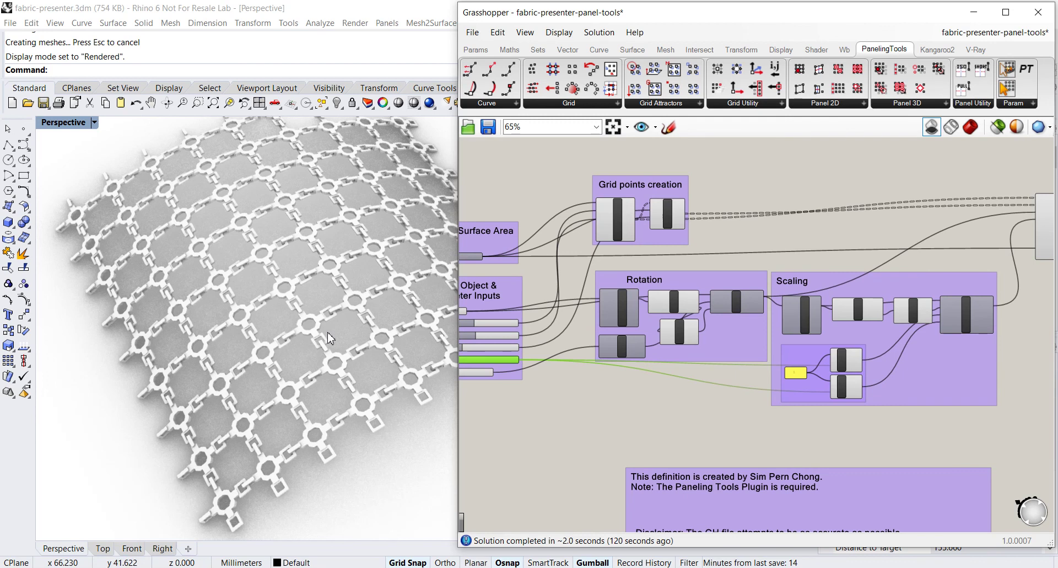